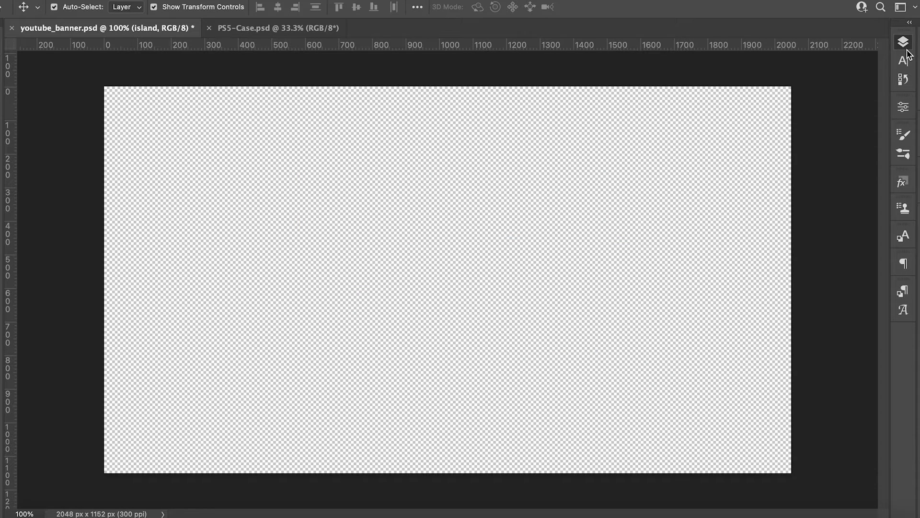
Step: Expand the Layers panel for youtube_banner.psd to see its island, background and case layers
{"action": "left_click", "coordinate": [906, 45]}
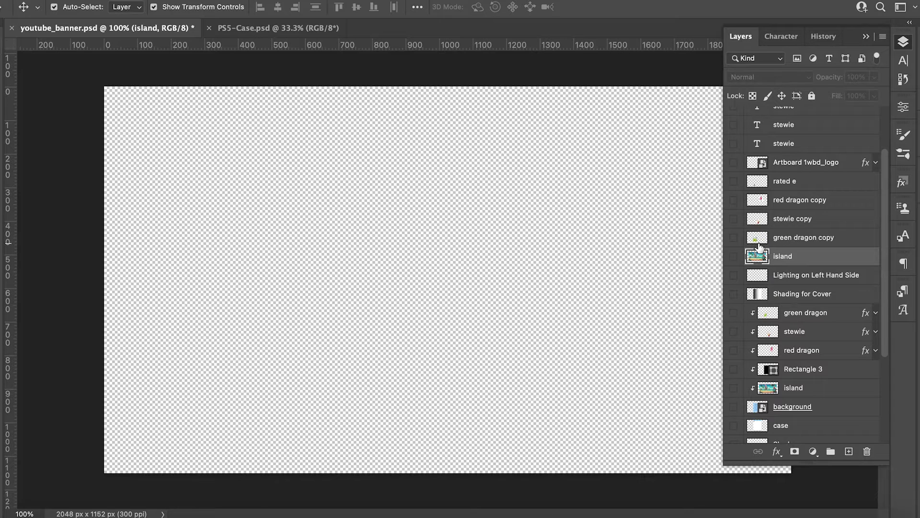
Step: Turn on the island, green dragon copy, stewie copy and red dragon copy layers, then zoom in
{"action": "left_click", "coordinate": [734, 257]}
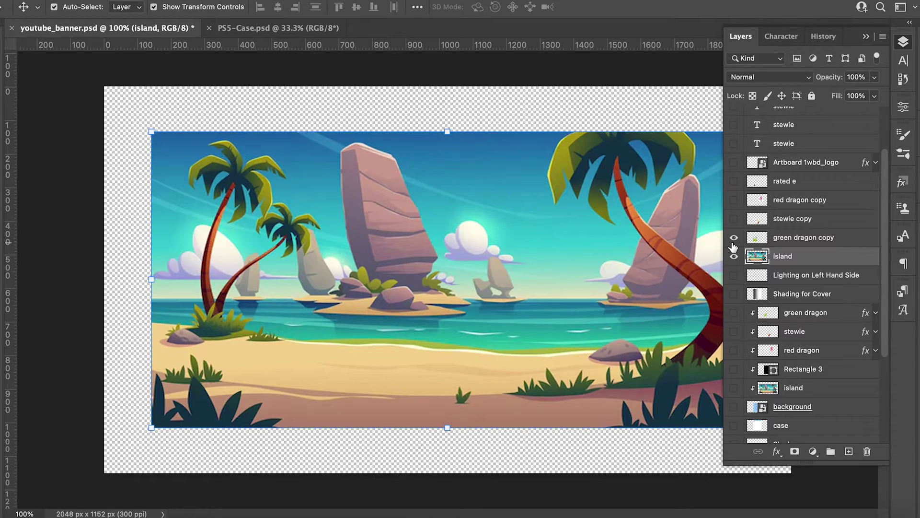
{"action": "left_click", "coordinate": [734, 238]}
{"action": "left_click", "coordinate": [733, 218]}
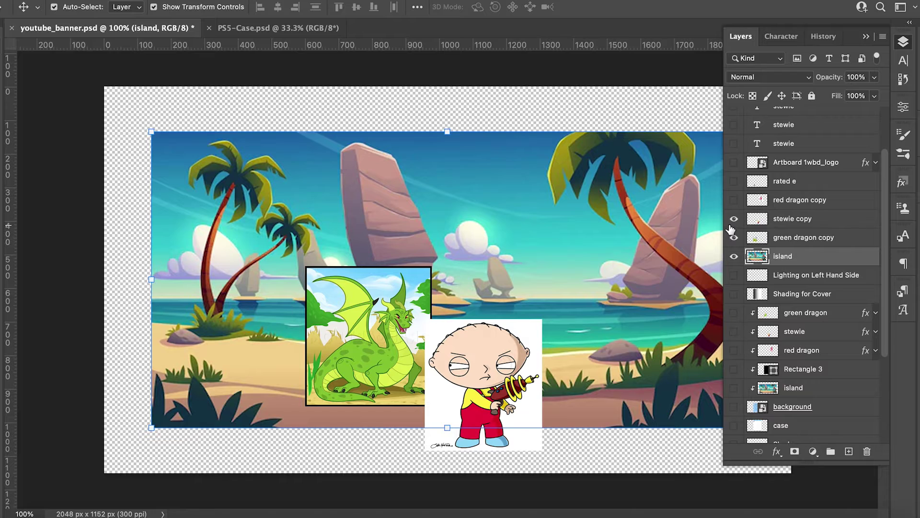
{"action": "left_click", "coordinate": [734, 200]}
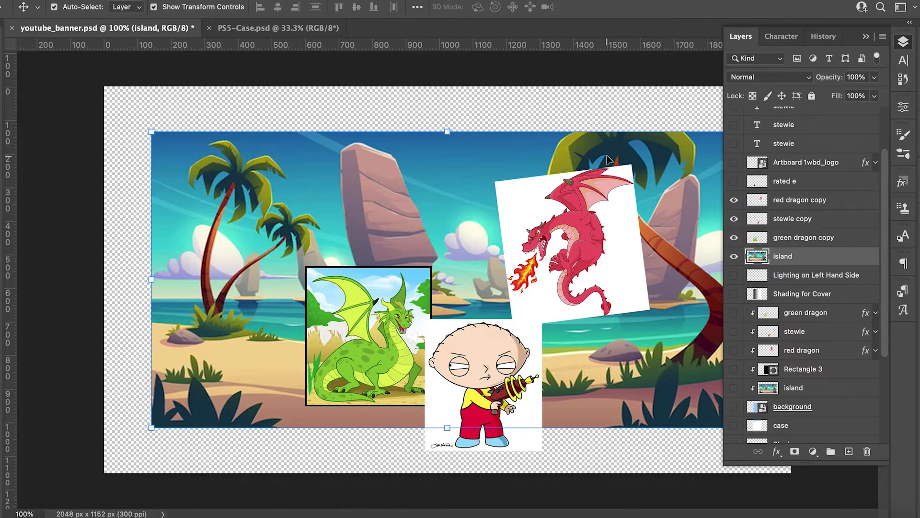
{"action": "scroll", "coordinate": [654, 247], "scroll_direction": "up", "scroll_amount": 3}
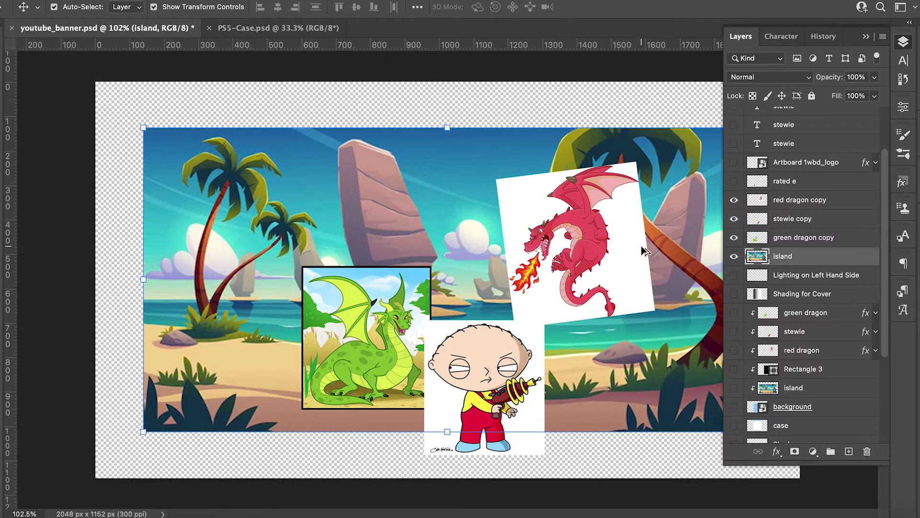
{"action": "scroll", "coordinate": [635, 268], "scroll_direction": "up", "scroll_amount": 3}
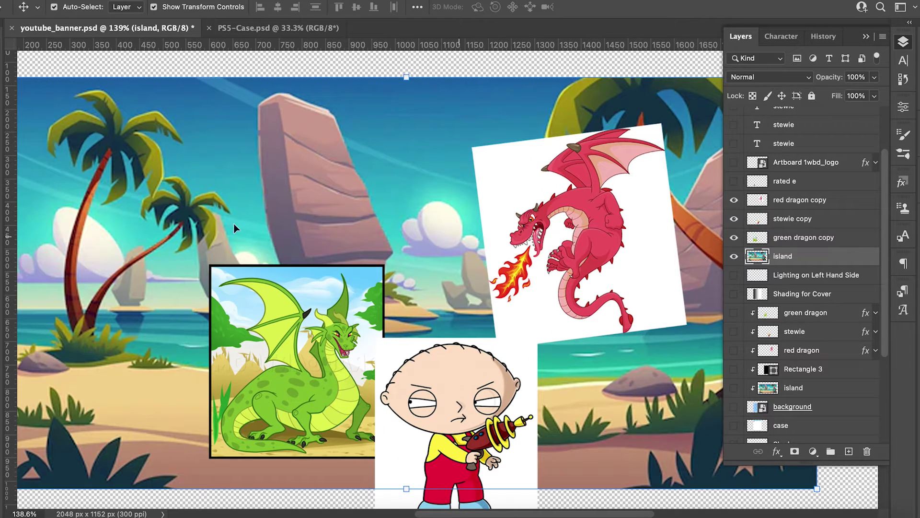
Step: Switch to the Quick Selection Tool, discarding an accidental selection of the beach
{"action": "left_click", "coordinate": [22, 98]}
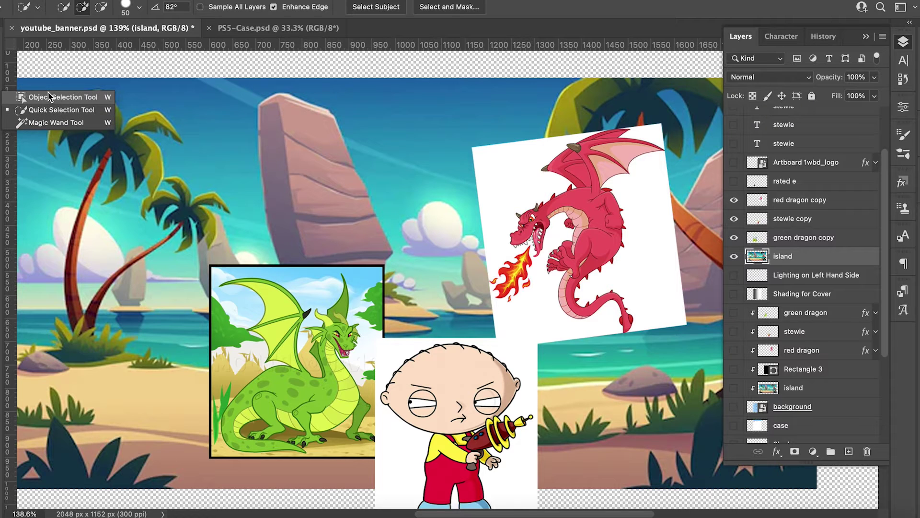
{"action": "left_click", "coordinate": [44, 110]}
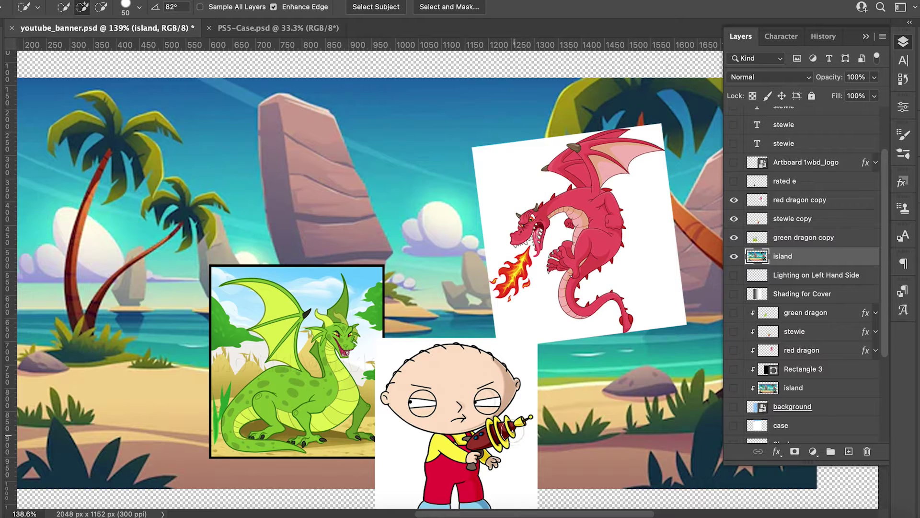
{"action": "scroll", "coordinate": [501, 434], "scroll_direction": "down", "scroll_amount": 3}
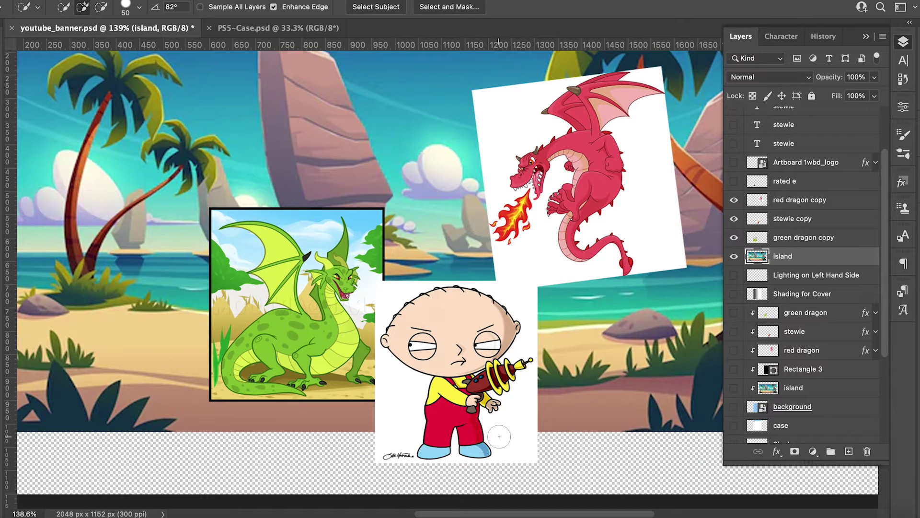
{"action": "left_click_drag", "start_coordinate": [547, 439], "coordinate": [660, 425]}
{"action": "key", "text": "super+d"}
Step: On the stewie copy layer, brush-select the white areas around Stewie
{"action": "left_click", "coordinate": [834, 223]}
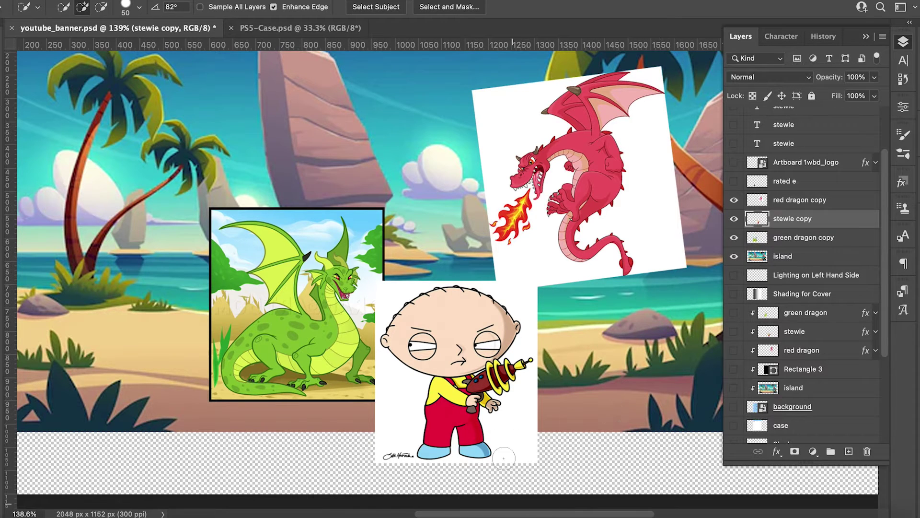
{"action": "mouse_move", "coordinate": [523, 425]}
{"action": "left_mouse_down"}
{"action": "mouse_move", "coordinate": [494, 436]}
{"action": "mouse_move", "coordinate": [527, 462]}
{"action": "mouse_move", "coordinate": [455, 509]}
{"action": "left_mouse_up"}
{"action": "mouse_move", "coordinate": [339, 421]}
{"action": "left_mouse_down"}
{"action": "mouse_move", "coordinate": [371, 341]}
{"action": "mouse_move", "coordinate": [384, 338]}
{"action": "left_mouse_up"}
{"action": "left_click_drag", "start_coordinate": [525, 324], "coordinate": [513, 271]}
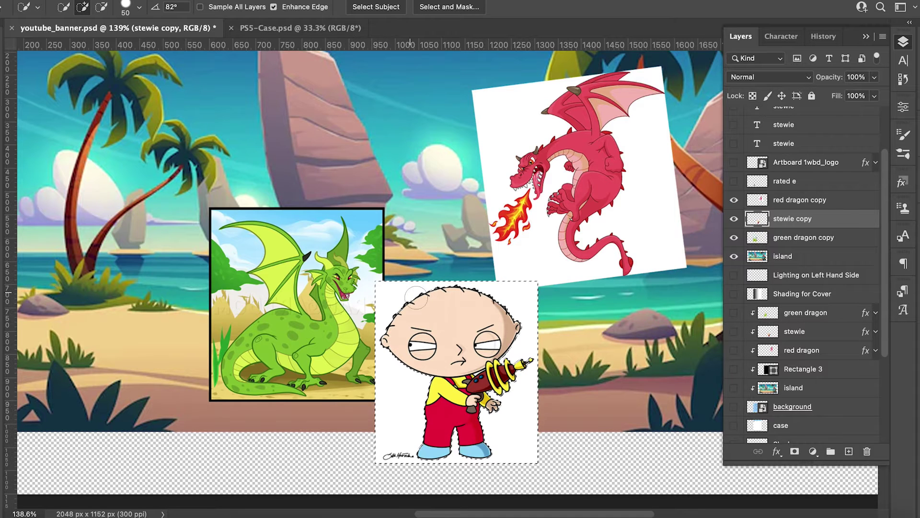
Step: Invert the selection so Stewie is selected, cancelling Select and Mask without changes
{"action": "right_click", "coordinate": [449, 317]}
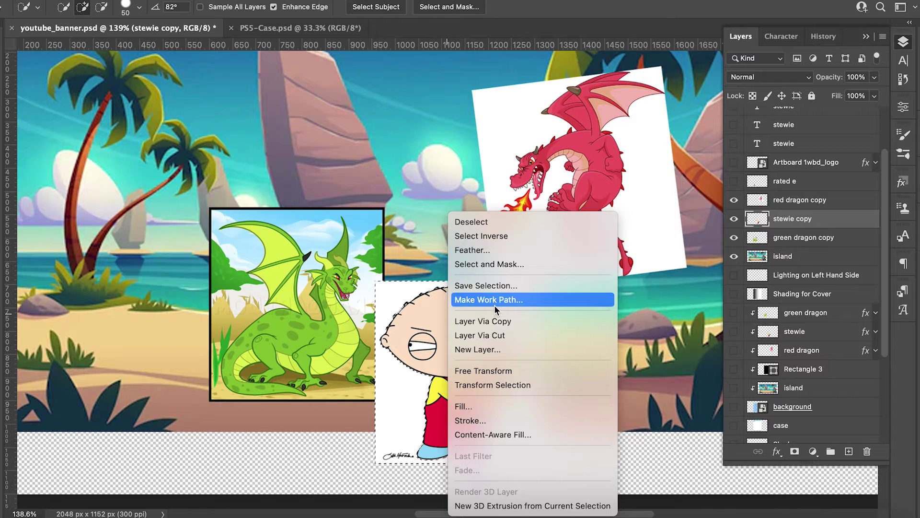
{"action": "left_click", "coordinate": [483, 236]}
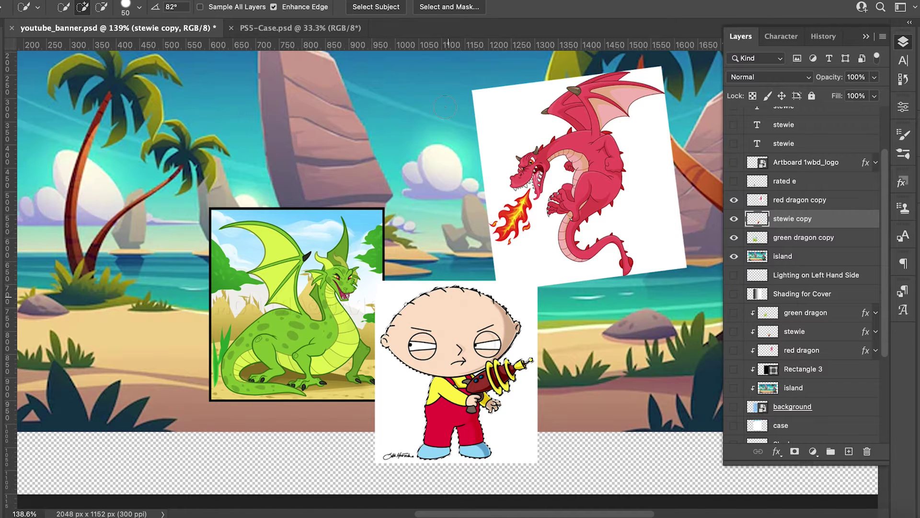
{"action": "left_click", "coordinate": [449, 7]}
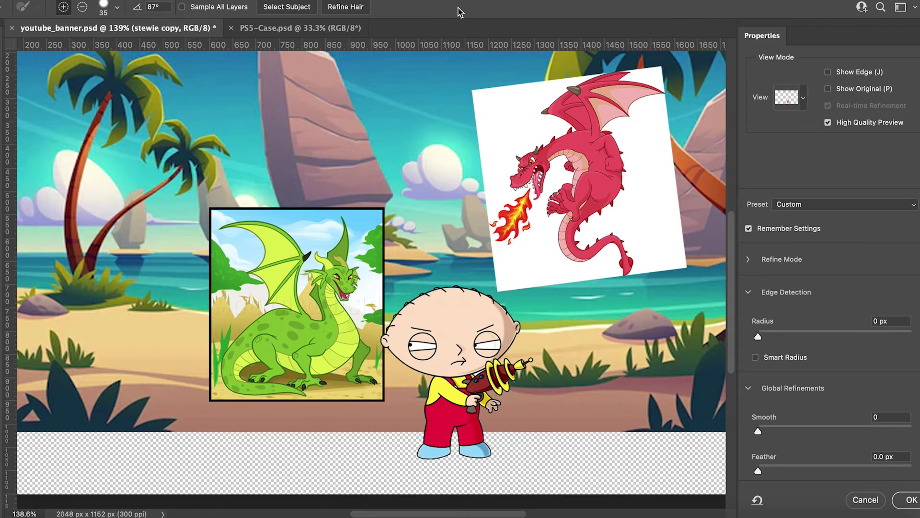
{"action": "left_click", "coordinate": [858, 502]}
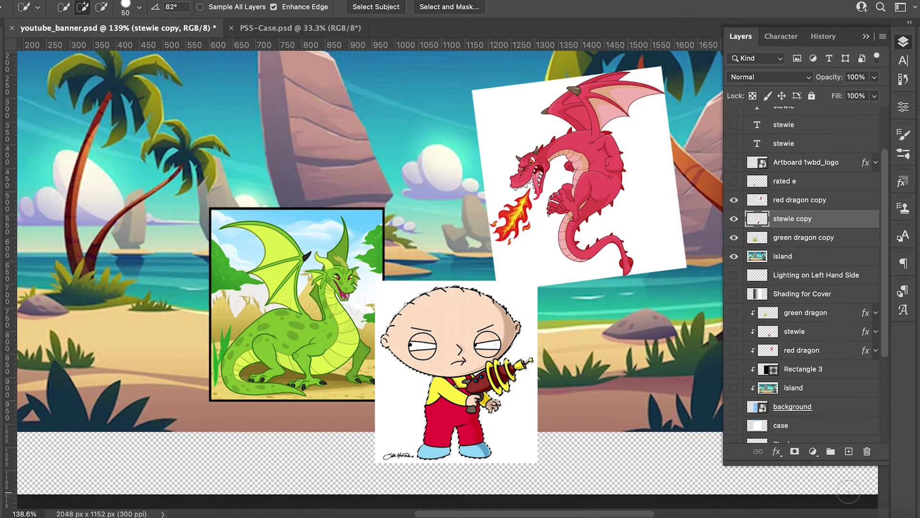
Step: Deselect with the Move tool active and hide the island, dragon and Stewie layers
{"action": "key", "text": "v"}
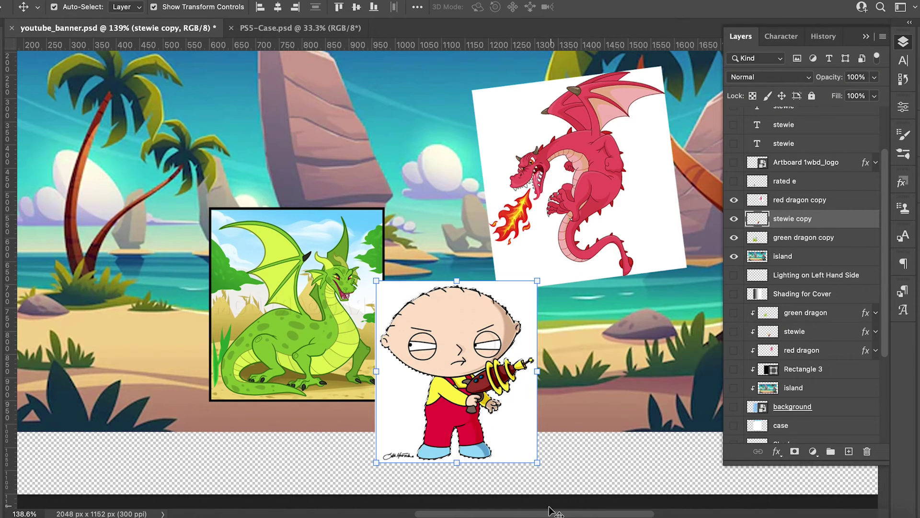
{"action": "key", "text": "super+d"}
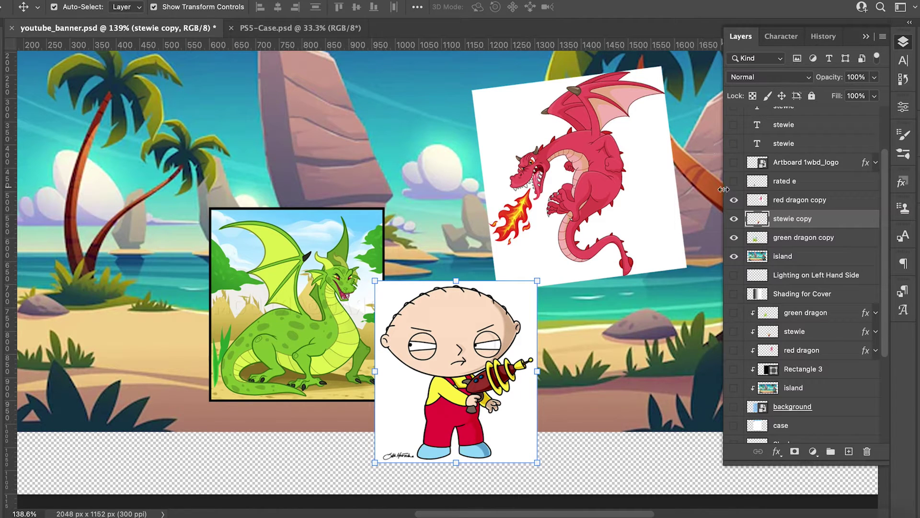
{"action": "left_click_drag", "start_coordinate": [734, 200], "coordinate": [734, 256]}
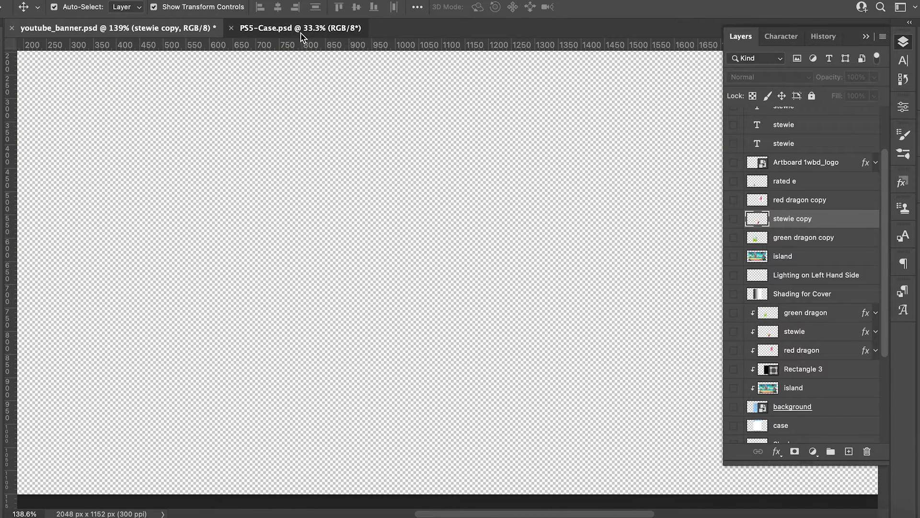
Step: Show the case, Shadow, Shading for Cover and box art placeholder layers in youtube_banner
{"action": "left_click", "coordinate": [301, 32]}
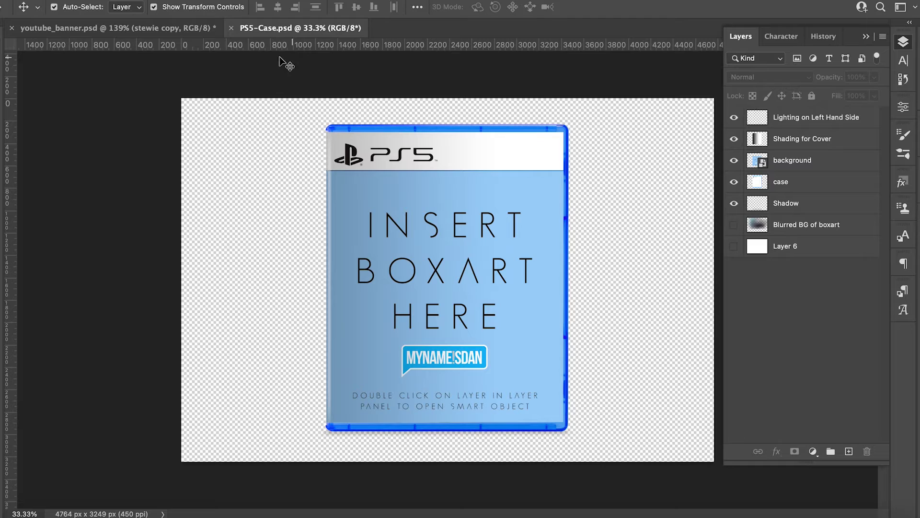
{"action": "left_click", "coordinate": [164, 32]}
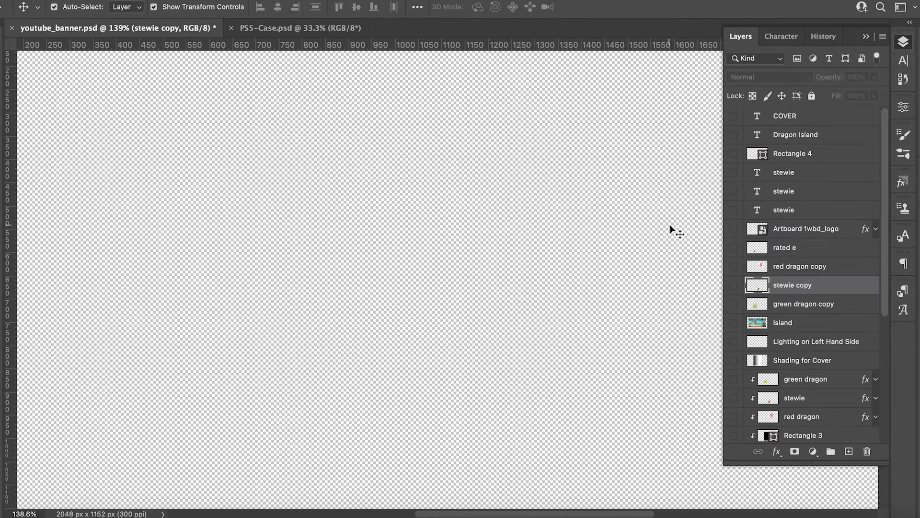
{"action": "scroll", "coordinate": [770, 326], "scroll_direction": "down", "scroll_amount": 5}
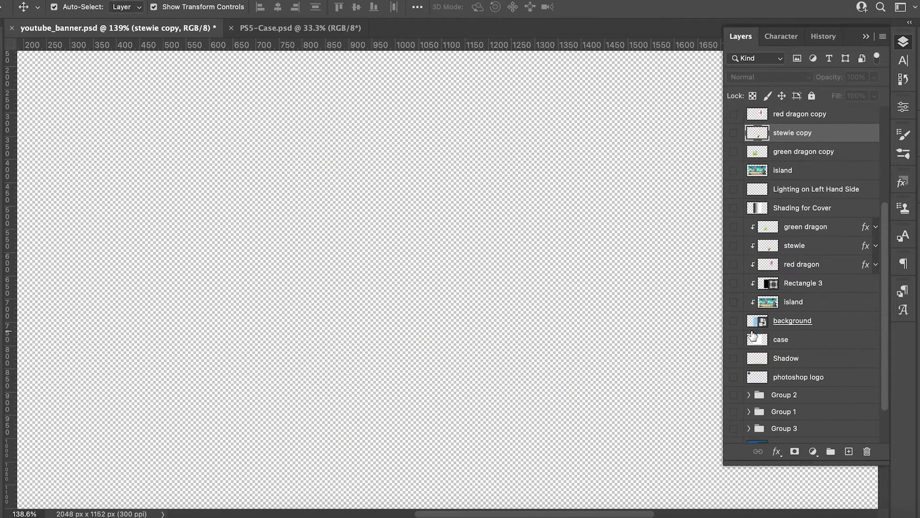
{"action": "scroll", "coordinate": [752, 336], "scroll_direction": "down", "scroll_amount": 2}
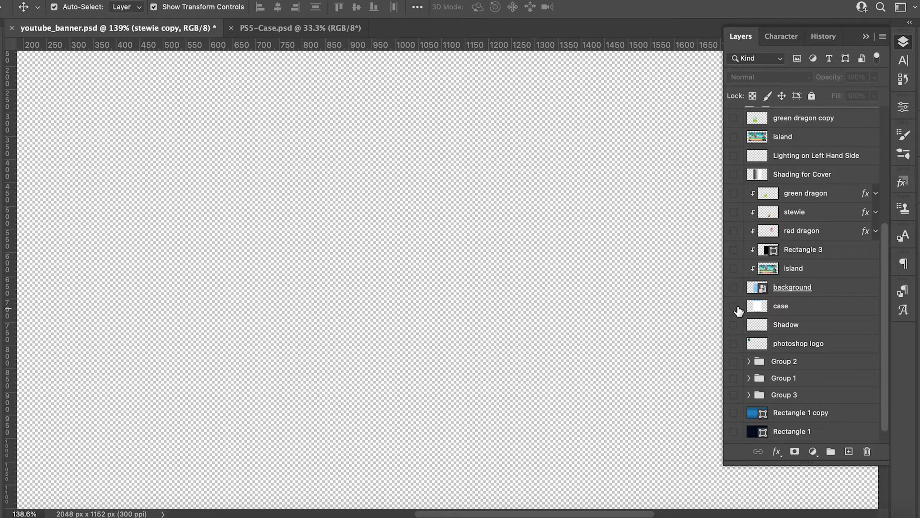
{"action": "left_click", "coordinate": [735, 307]}
{"action": "left_click", "coordinate": [734, 325]}
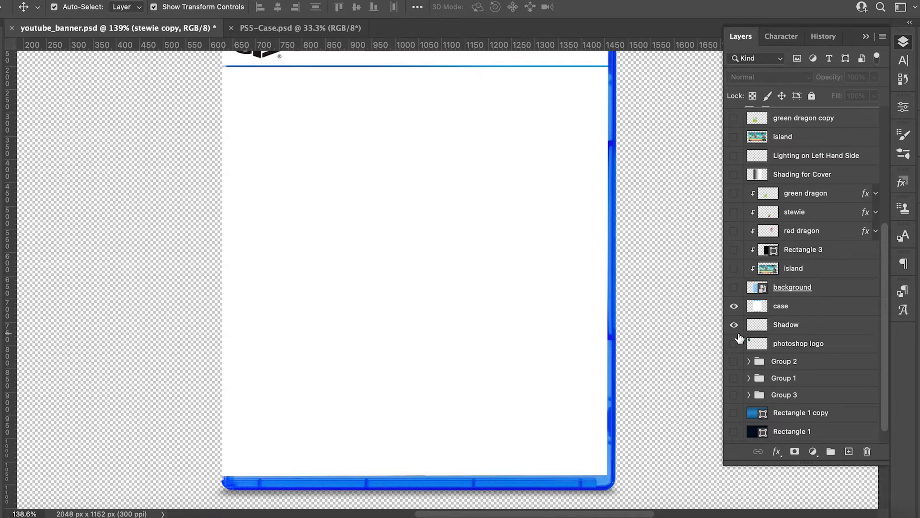
{"action": "left_click", "coordinate": [734, 175]}
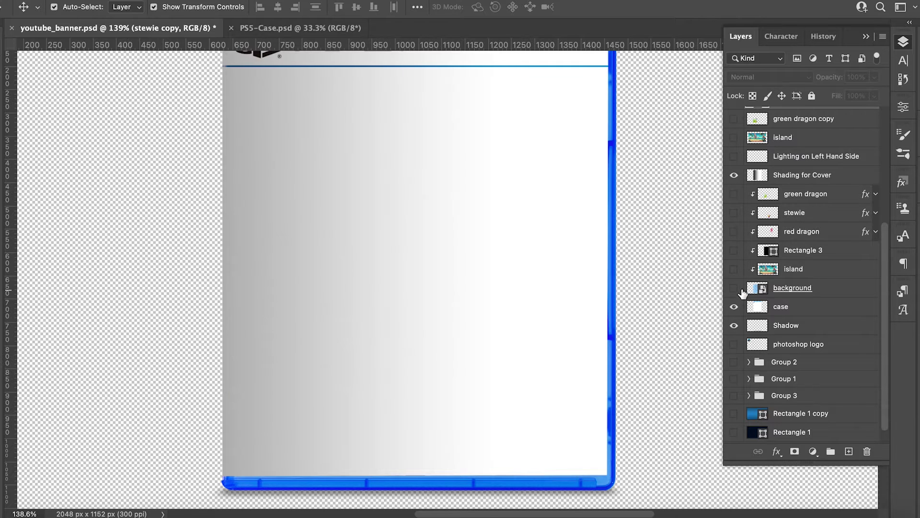
{"action": "left_click", "coordinate": [734, 288]}
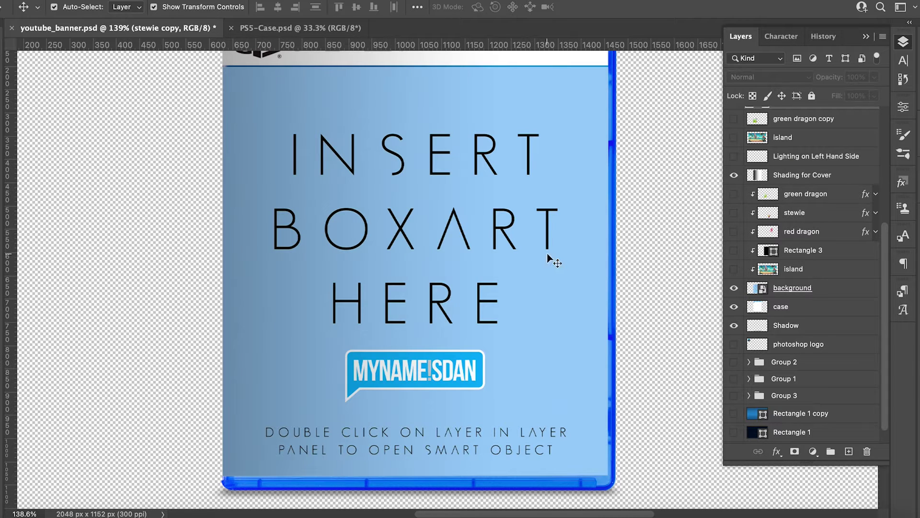
{"action": "scroll", "coordinate": [497, 196], "scroll_direction": "down", "scroll_amount": 5}
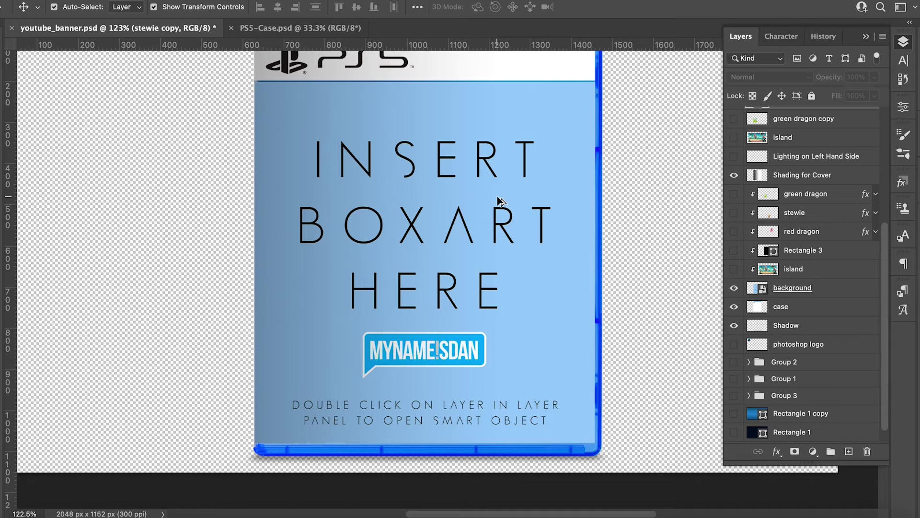
{"action": "scroll", "coordinate": [499, 196], "scroll_direction": "up", "scroll_amount": 1}
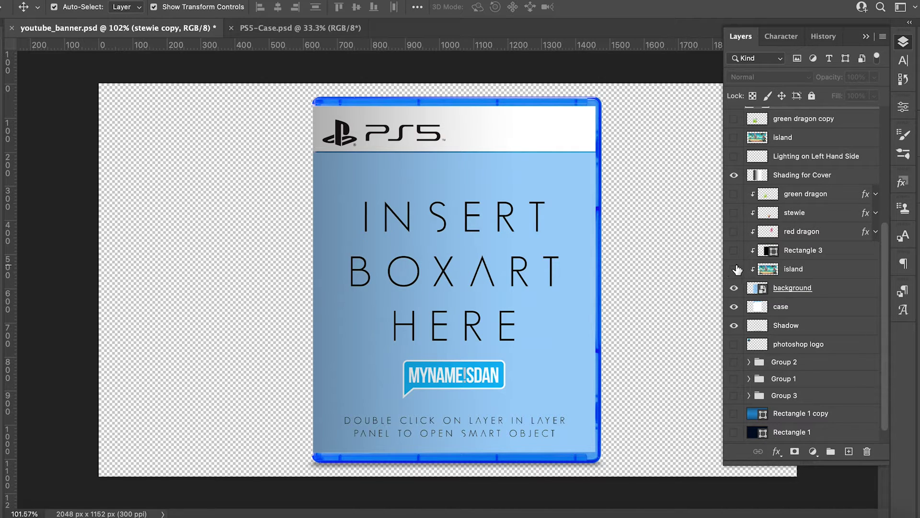
Step: Select the background and island layers and make the island beach art visible
{"action": "left_click", "coordinate": [821, 289]}
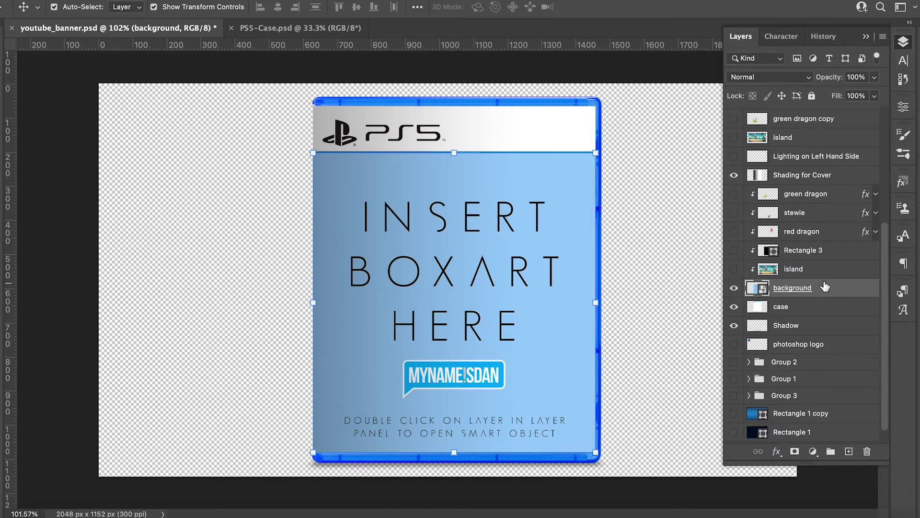
{"action": "left_click", "coordinate": [826, 274], "text": "shift"}
{"action": "left_click_drag", "start_coordinate": [826, 276], "coordinate": [825, 274]}
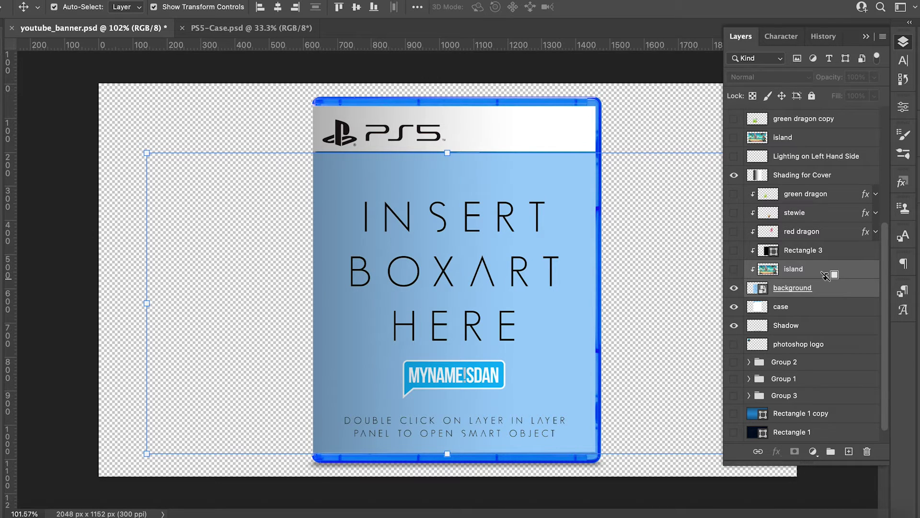
{"action": "left_click_drag", "start_coordinate": [825, 275], "coordinate": [734, 271]}
{"action": "left_click", "coordinate": [734, 269]}
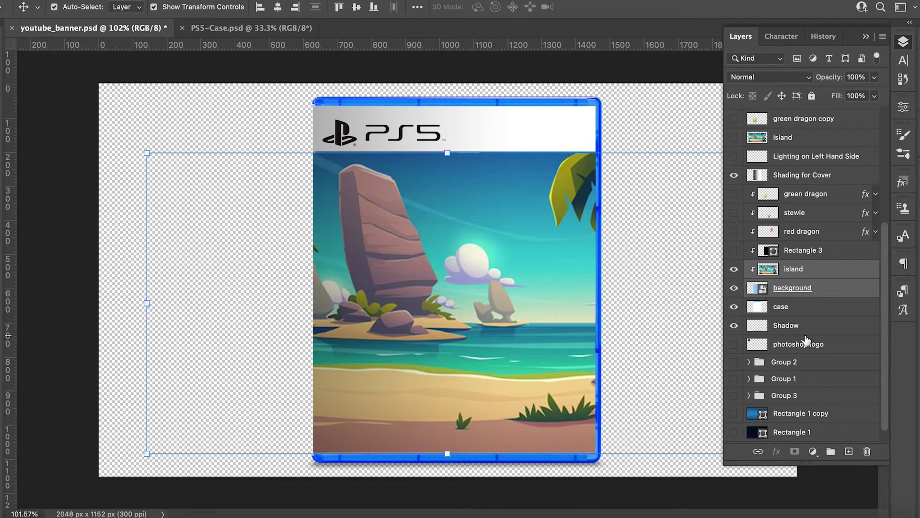
Step: Show the red dragon, Stewie and green dragon layers on the cover
{"action": "left_click", "coordinate": [876, 213]}
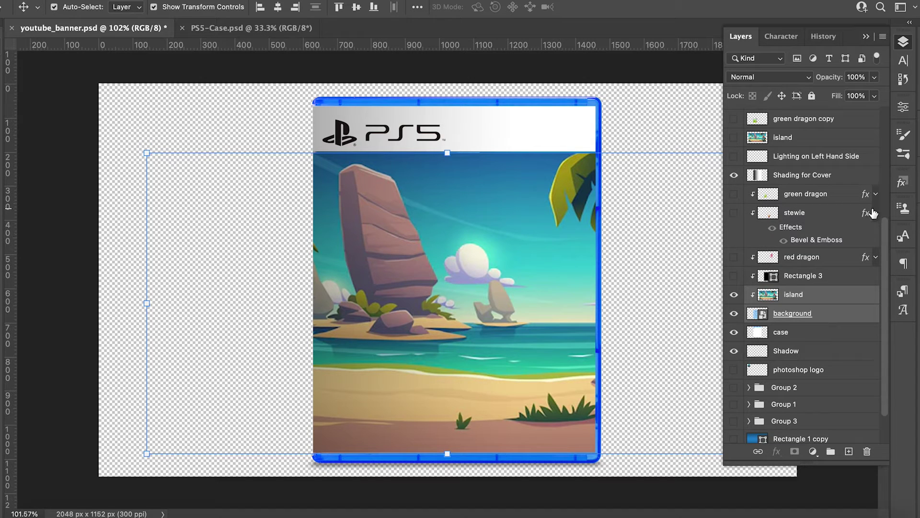
{"action": "left_click", "coordinate": [875, 212]}
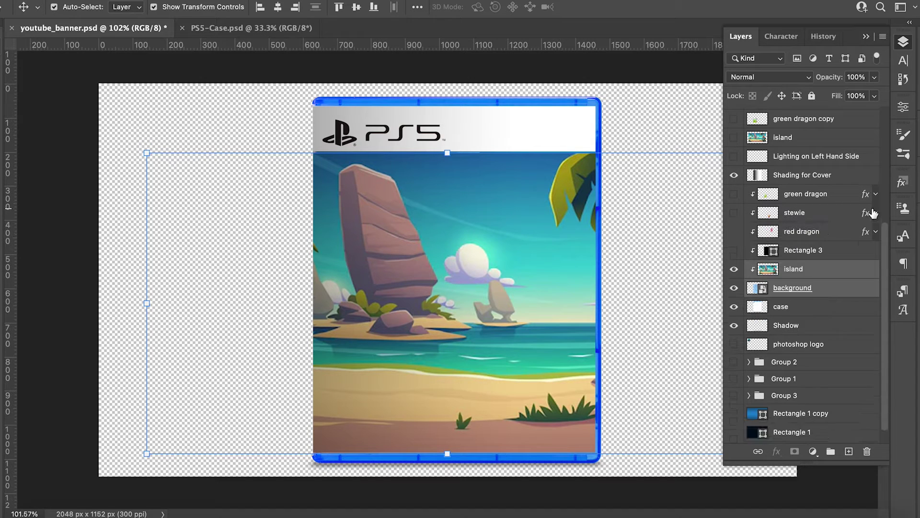
{"action": "left_click", "coordinate": [734, 232]}
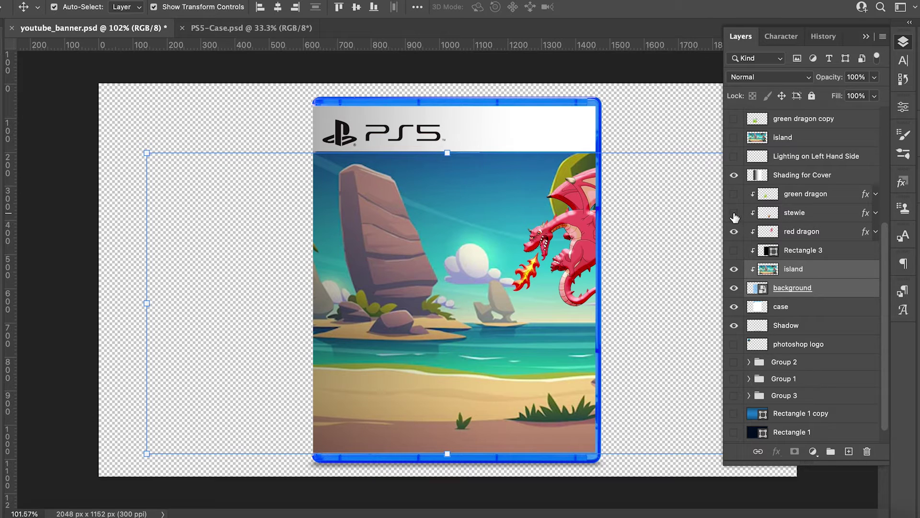
{"action": "left_click", "coordinate": [734, 213]}
{"action": "left_click", "coordinate": [734, 193]}
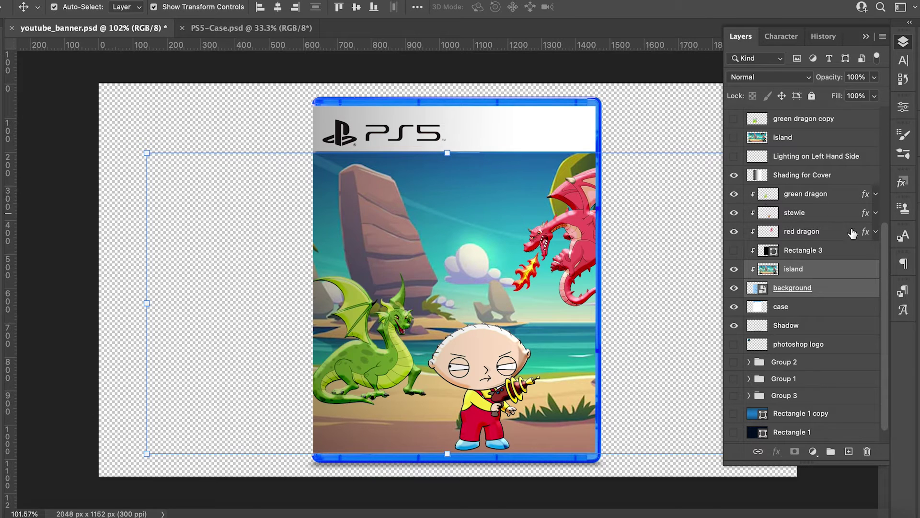
{"action": "left_click", "coordinate": [877, 213]}
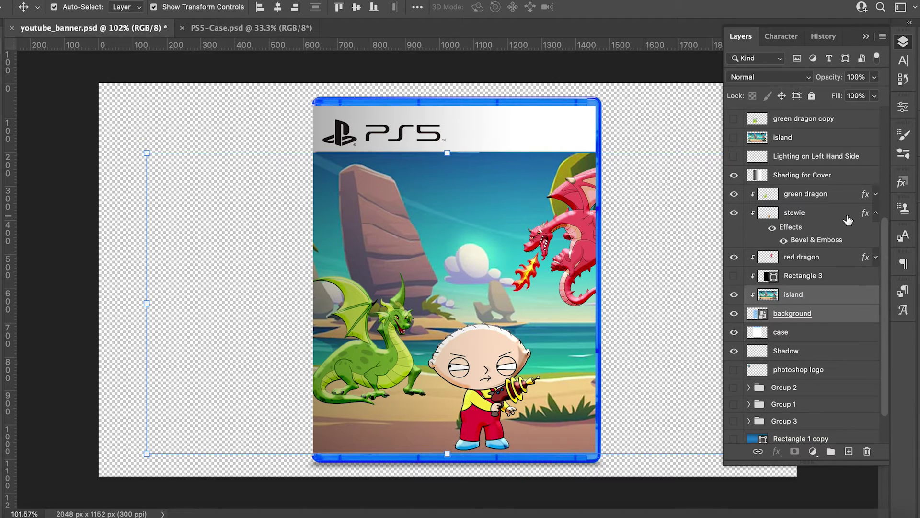
{"action": "double_click", "coordinate": [848, 220]}
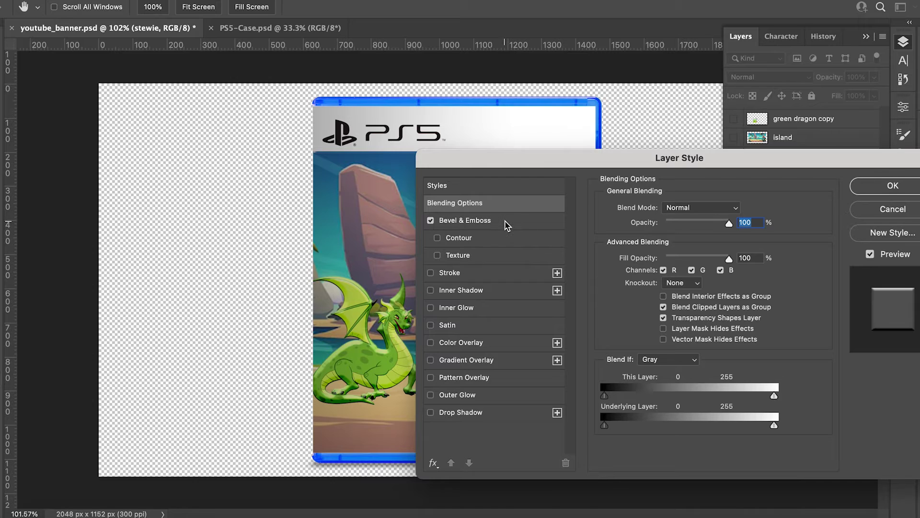
Step: Give Stewie's Bevel & Emboss an Inner Bevel style with 74% depth
{"action": "left_click", "coordinate": [507, 225]}
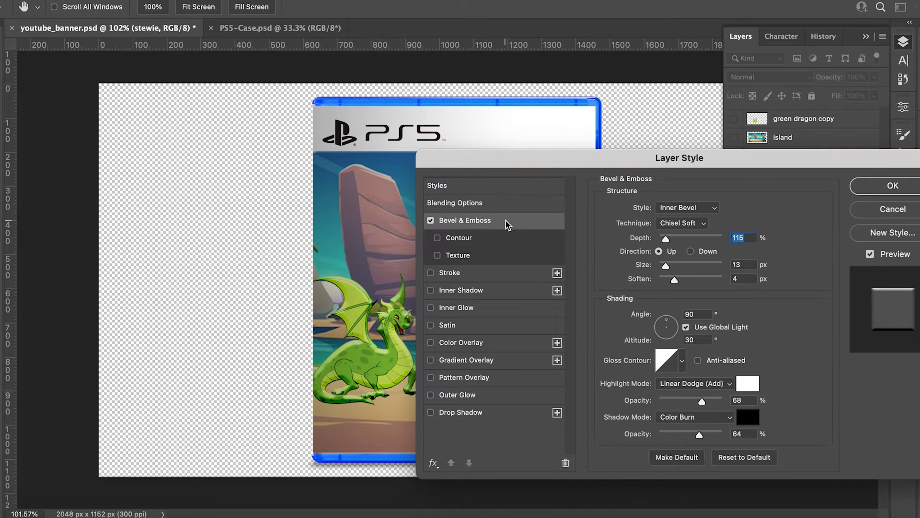
{"action": "left_click", "coordinate": [674, 211]}
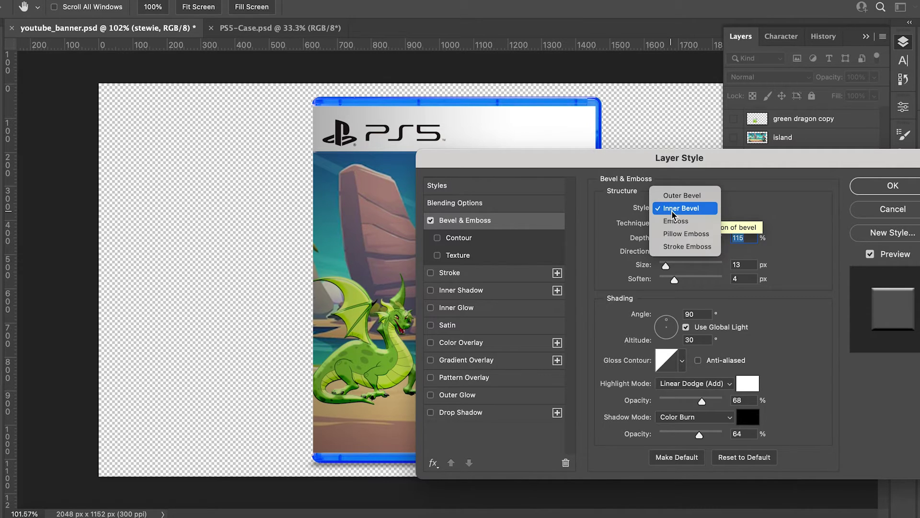
{"action": "left_click", "coordinate": [671, 211]}
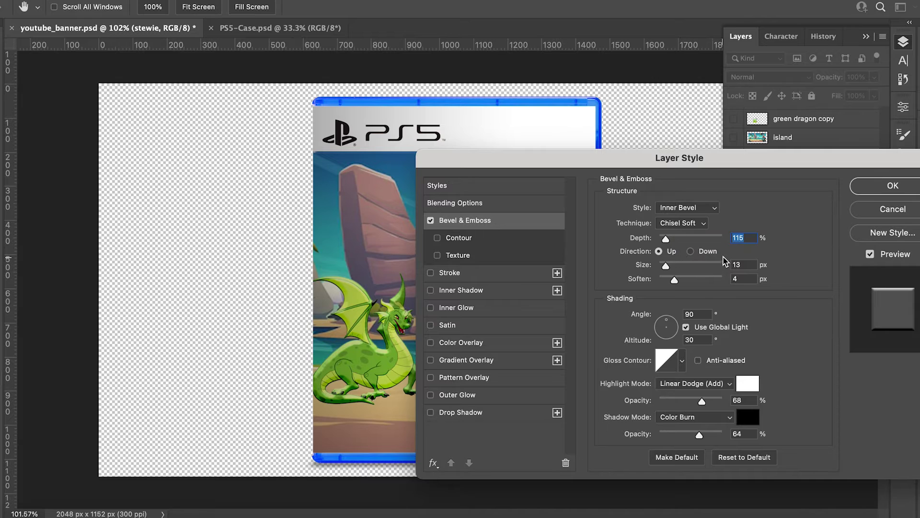
{"action": "left_click_drag", "start_coordinate": [642, 159], "coordinate": [809, 199]}
{"action": "mouse_move", "coordinate": [835, 283]}
{"action": "left_mouse_down"}
{"action": "mouse_move", "coordinate": [851, 283]}
{"action": "mouse_move", "coordinate": [826, 283]}
{"action": "left_mouse_up"}
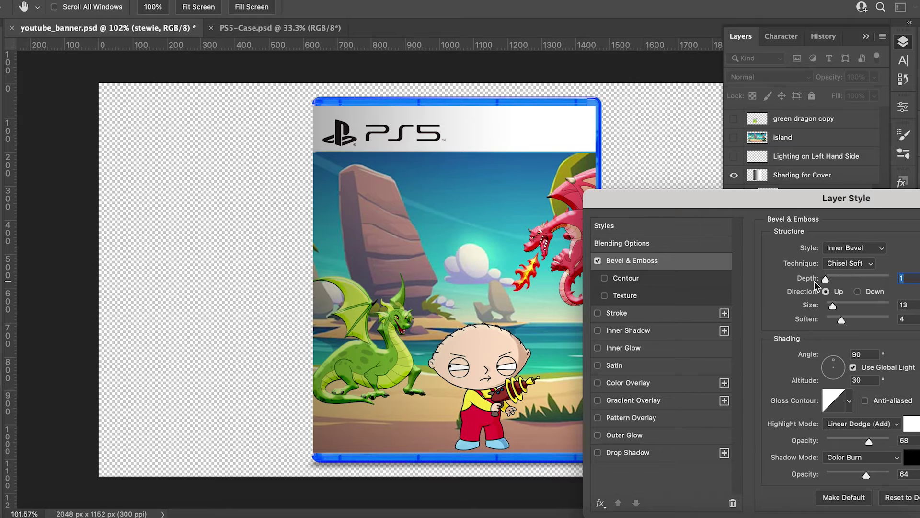
{"action": "left_click_drag", "start_coordinate": [826, 283], "coordinate": [831, 284]}
{"action": "left_click_drag", "start_coordinate": [831, 209], "coordinate": [614, 146]}
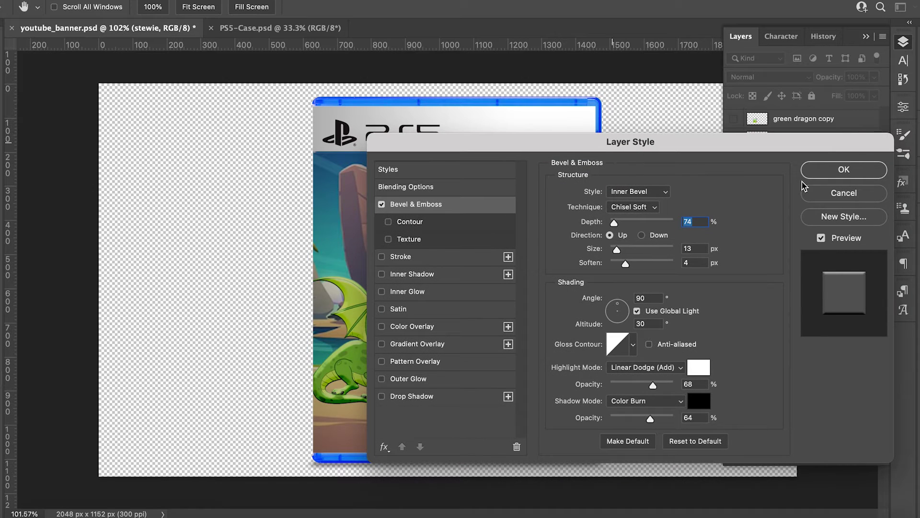
{"action": "left_click", "coordinate": [815, 201]}
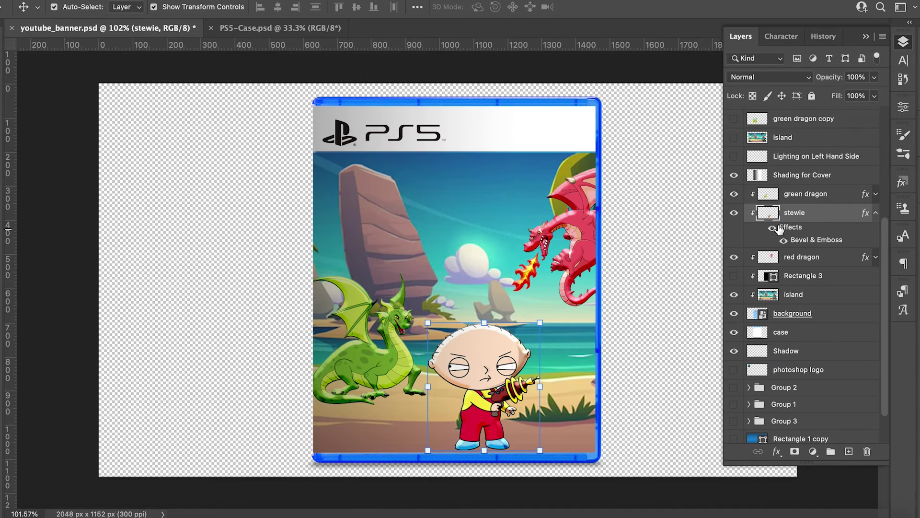
Step: Show the ESRB Everyone rating badge layer
{"action": "scroll", "coordinate": [751, 239], "scroll_direction": "up", "scroll_amount": 1}
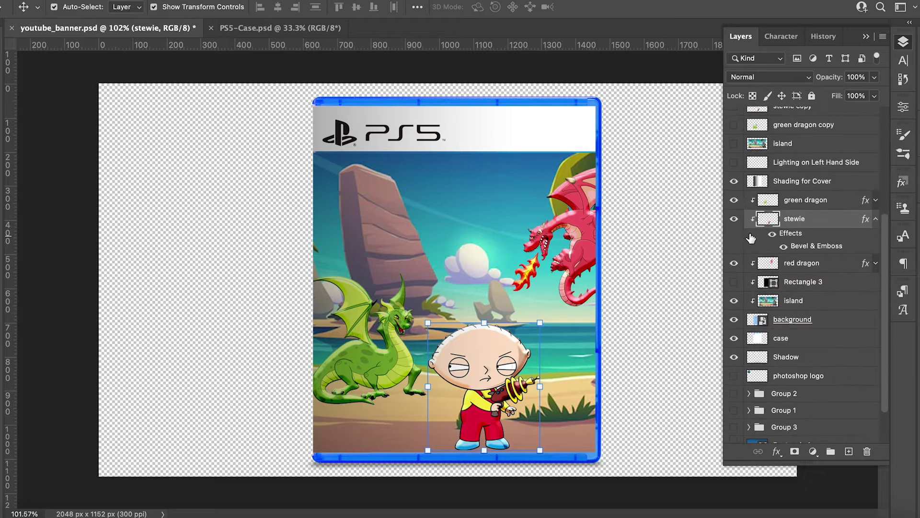
{"action": "scroll", "coordinate": [751, 238], "scroll_direction": "up", "scroll_amount": 4}
{"action": "scroll", "coordinate": [775, 227], "scroll_direction": "up", "scroll_amount": 3}
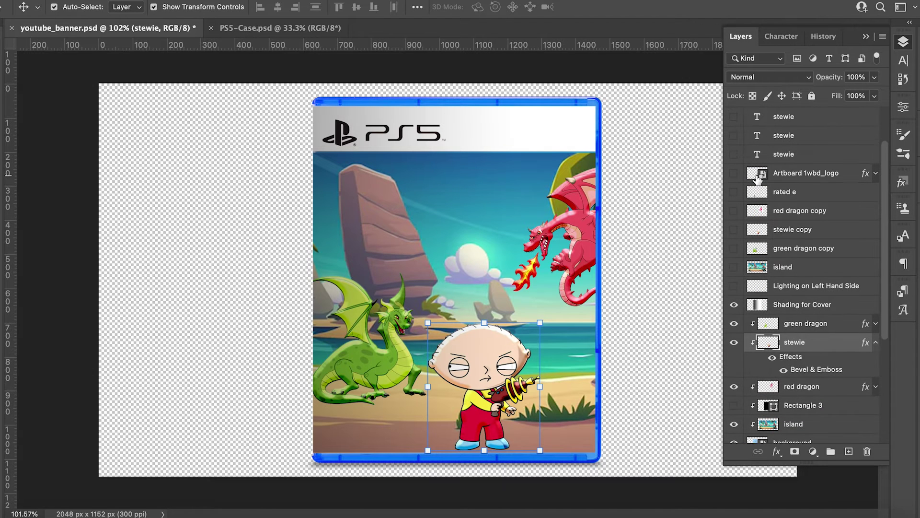
{"action": "left_click", "coordinate": [735, 192]}
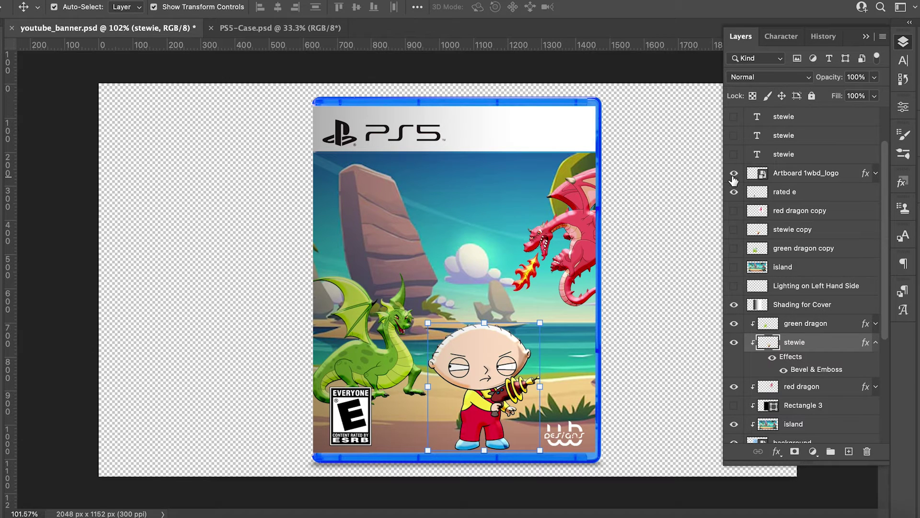
Step: Show the white, black and blue STEWIE title layers, then deselect the layer
{"action": "scroll", "coordinate": [737, 201], "scroll_direction": "up", "scroll_amount": 3}
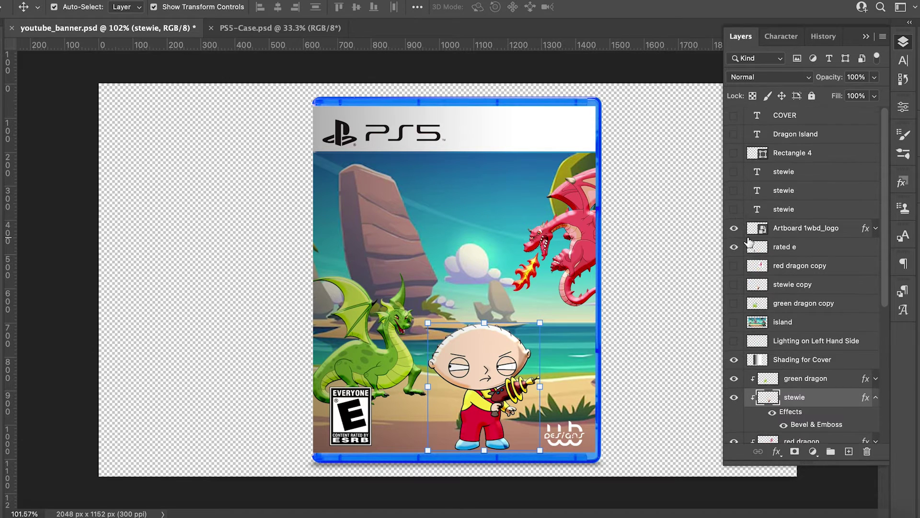
{"action": "left_click", "coordinate": [735, 210]}
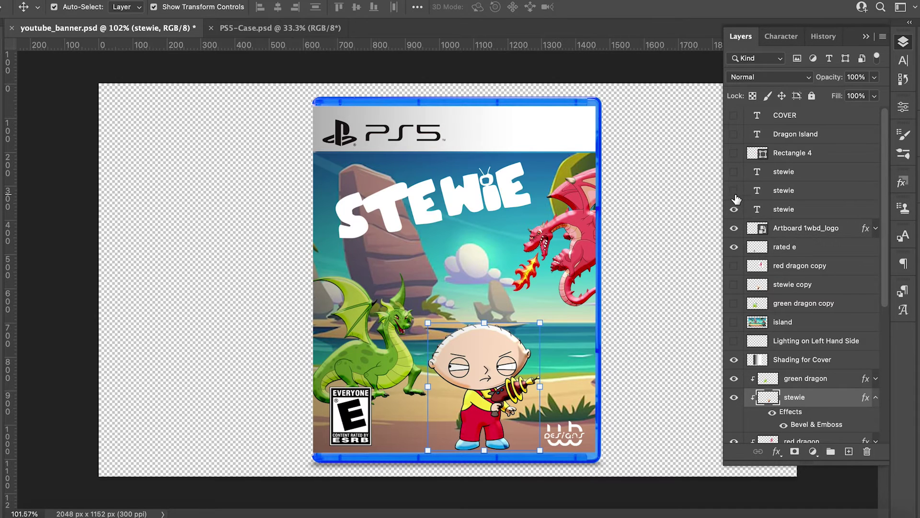
{"action": "left_click", "coordinate": [734, 191]}
{"action": "left_click", "coordinate": [734, 173]}
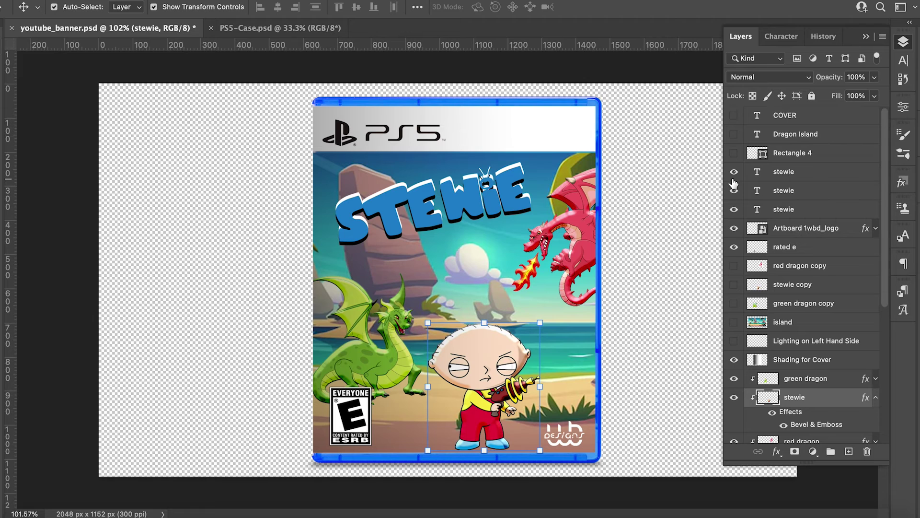
{"action": "left_click", "coordinate": [889, 447]}
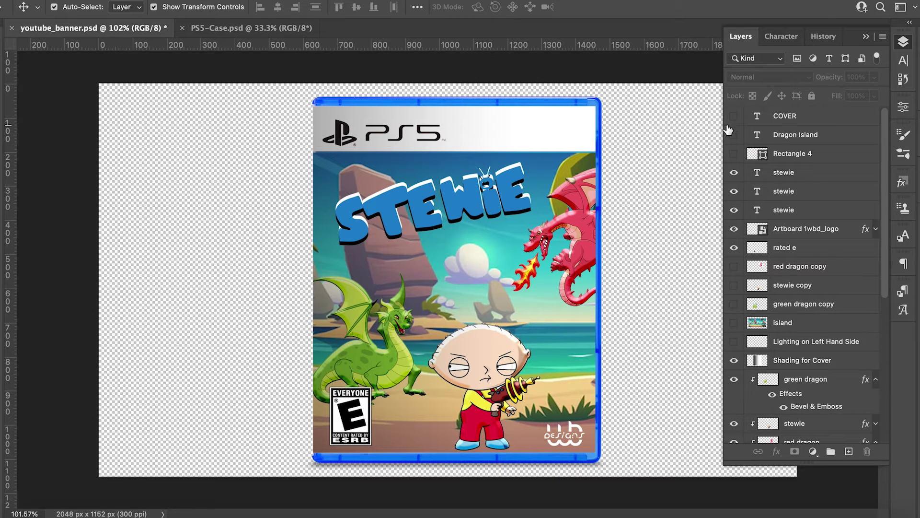
Step: Show the Rectangle 4 banner and the Dragon Island text under the title
{"action": "left_click", "coordinate": [734, 154]}
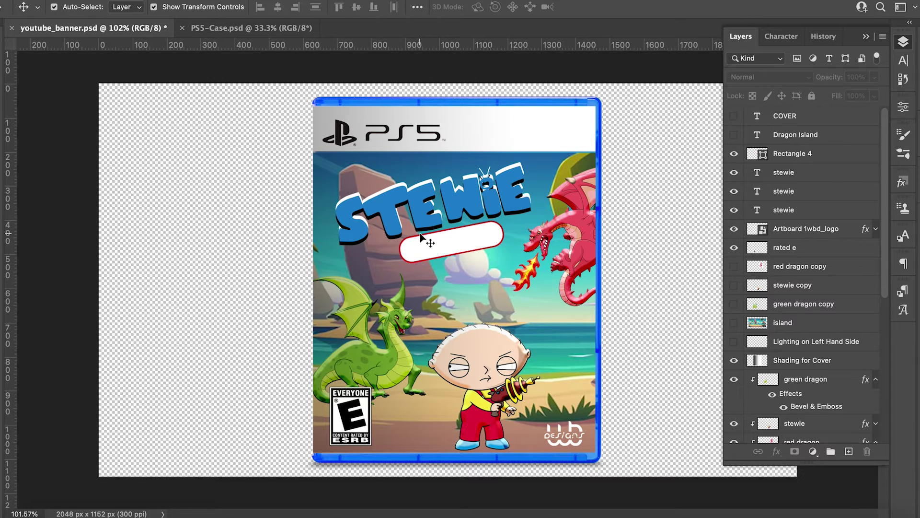
{"action": "left_click", "coordinate": [735, 137]}
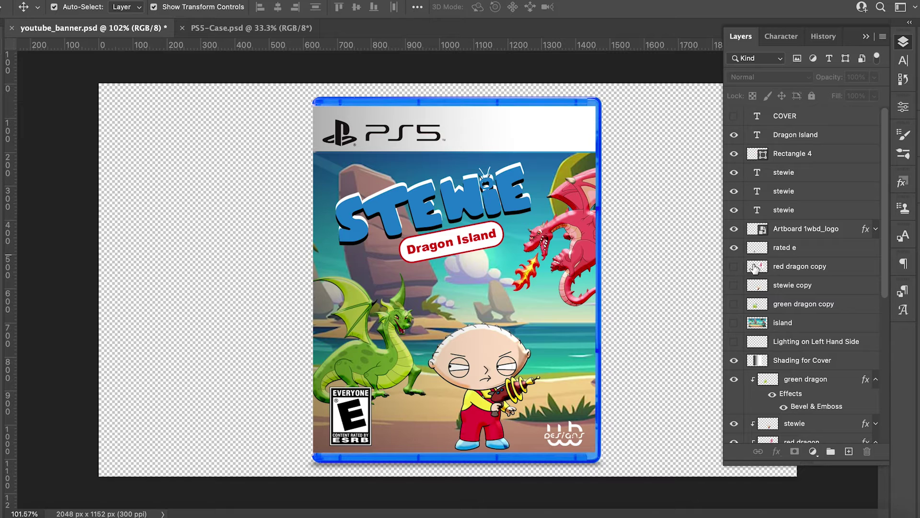
{"action": "scroll", "coordinate": [759, 276], "scroll_direction": "down", "scroll_amount": 3}
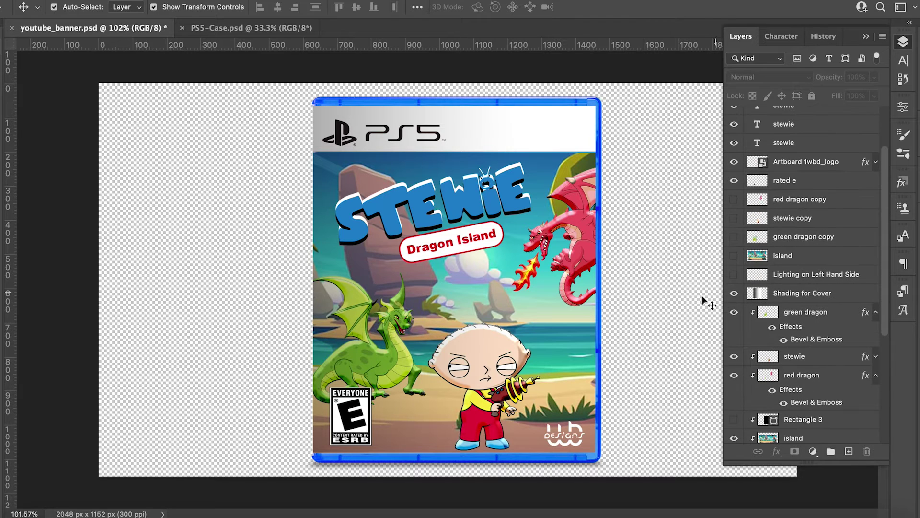
Step: Turn on the Lighting on Left Hand Side layer, comparing it off and on
{"action": "left_click", "coordinate": [729, 276]}
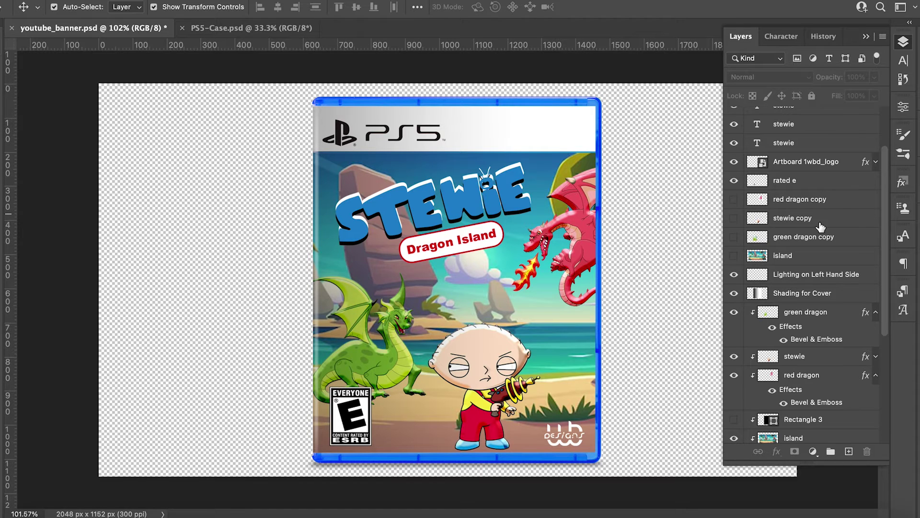
{"action": "left_click", "coordinate": [733, 275]}
{"action": "left_click", "coordinate": [733, 277]}
{"action": "scroll", "coordinate": [808, 367], "scroll_direction": "down", "scroll_amount": 1}
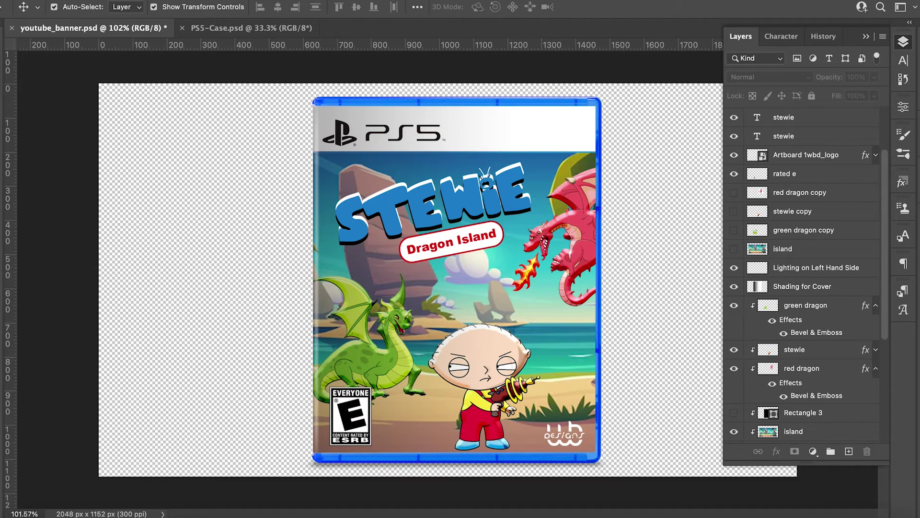
{"action": "key", "text": "u"}
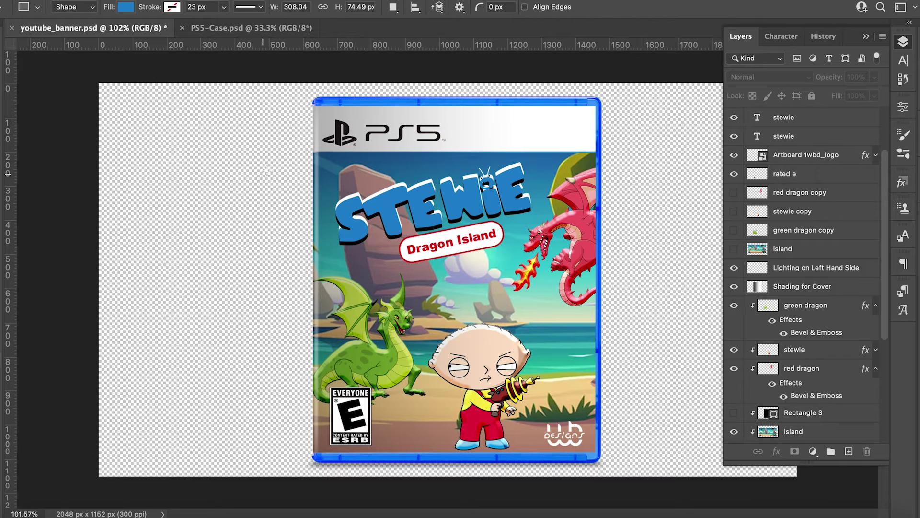
{"action": "left_click_drag", "start_coordinate": [303, 152], "coordinate": [621, 452]}
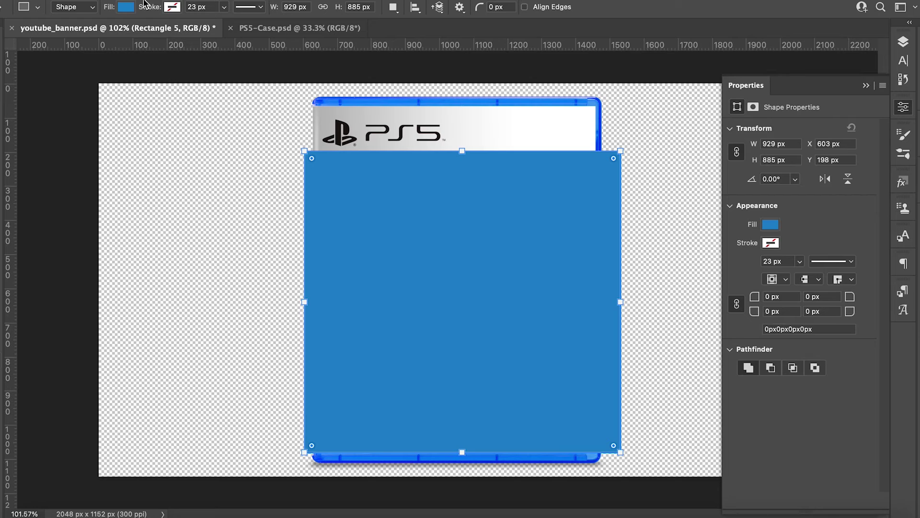
{"action": "left_click", "coordinate": [129, 8]}
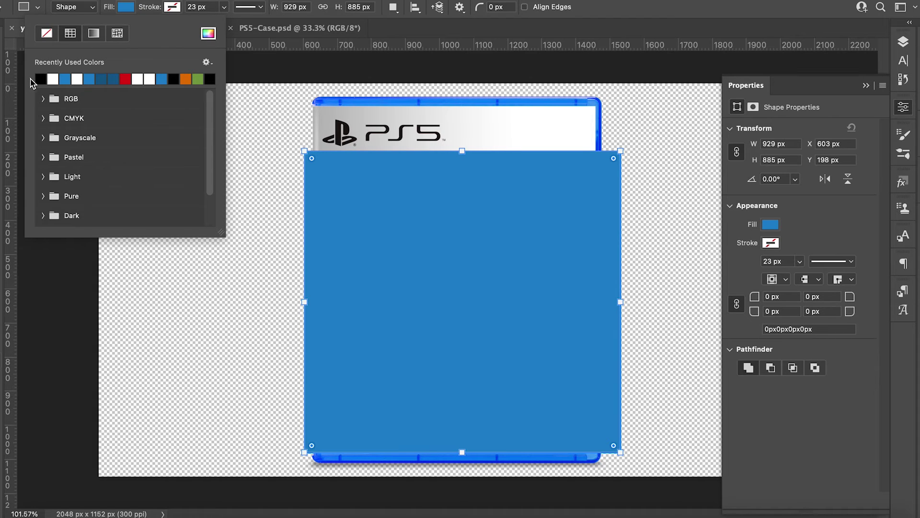
{"action": "left_click", "coordinate": [42, 79]}
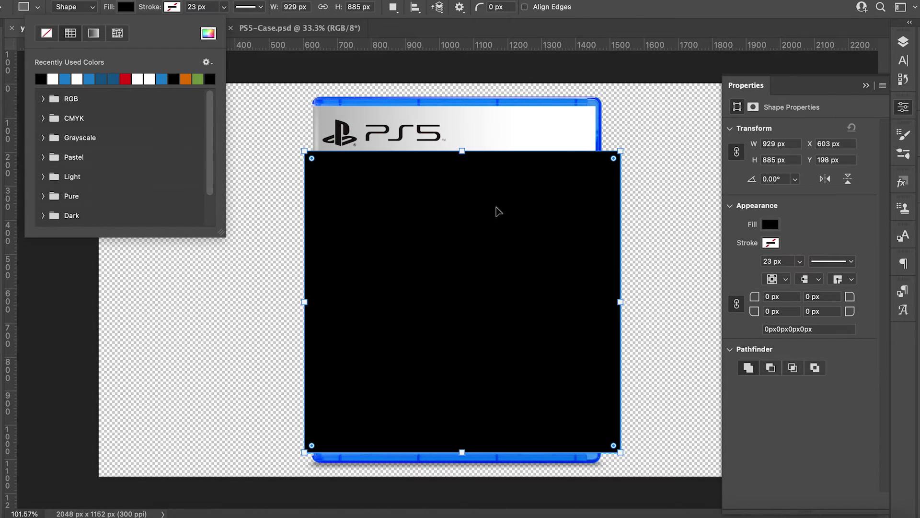
{"action": "key", "text": "v"}
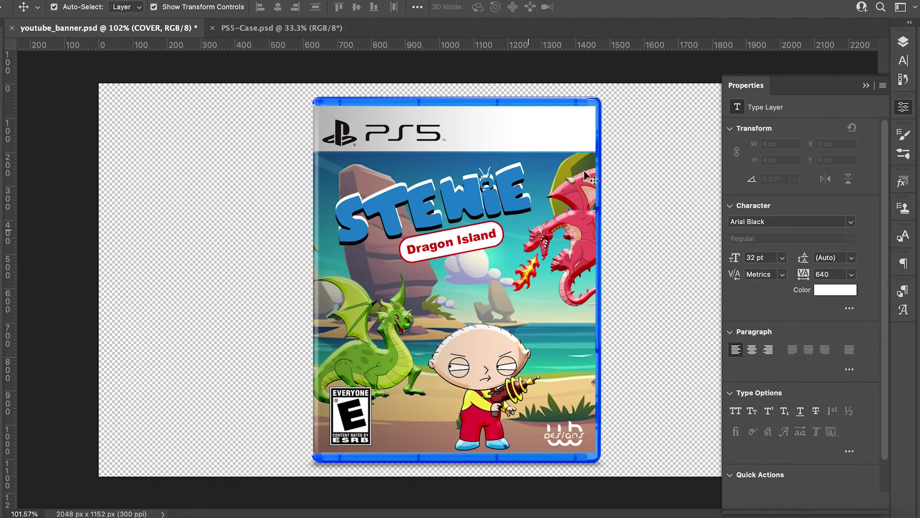
Step: Show Rectangle 3 in Soft Light blend mode with opacity set to 80%
{"action": "left_click", "coordinate": [903, 41]}
{"action": "scroll", "coordinate": [827, 286], "scroll_direction": "down", "scroll_amount": 5}
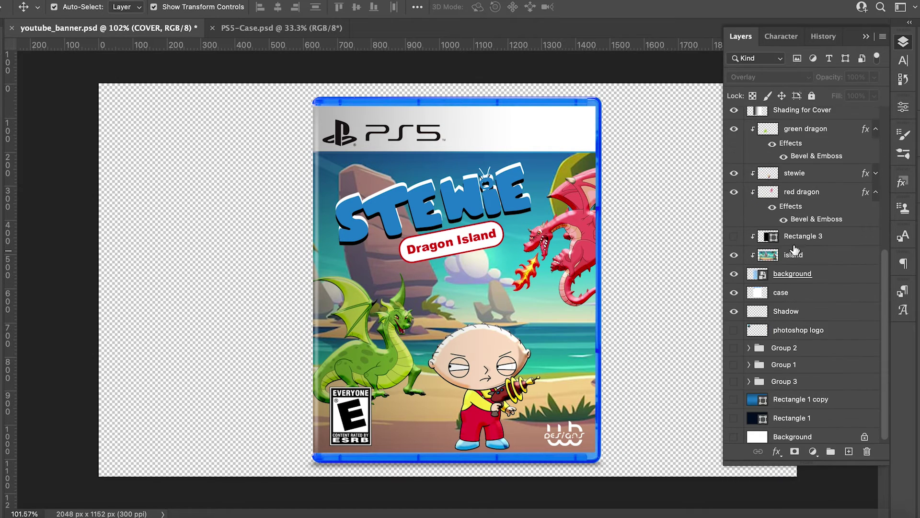
{"action": "left_click", "coordinate": [842, 243]}
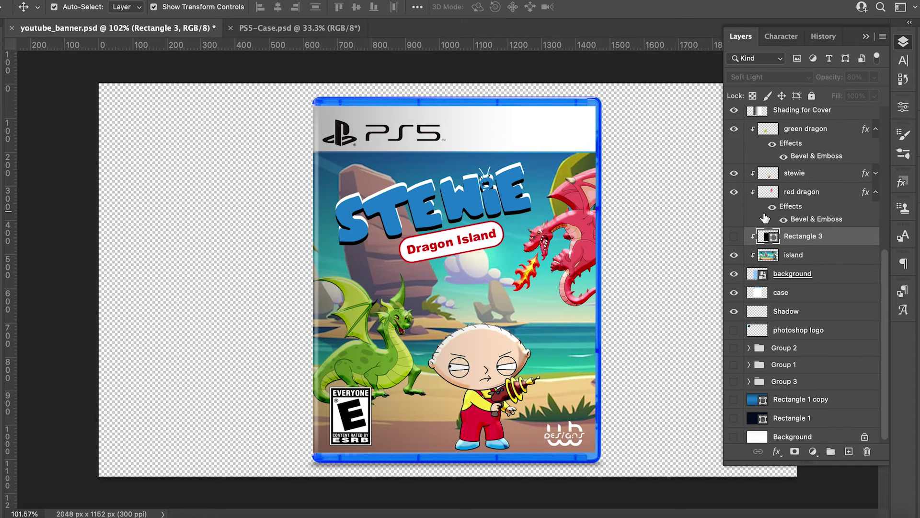
{"action": "left_click", "coordinate": [734, 236]}
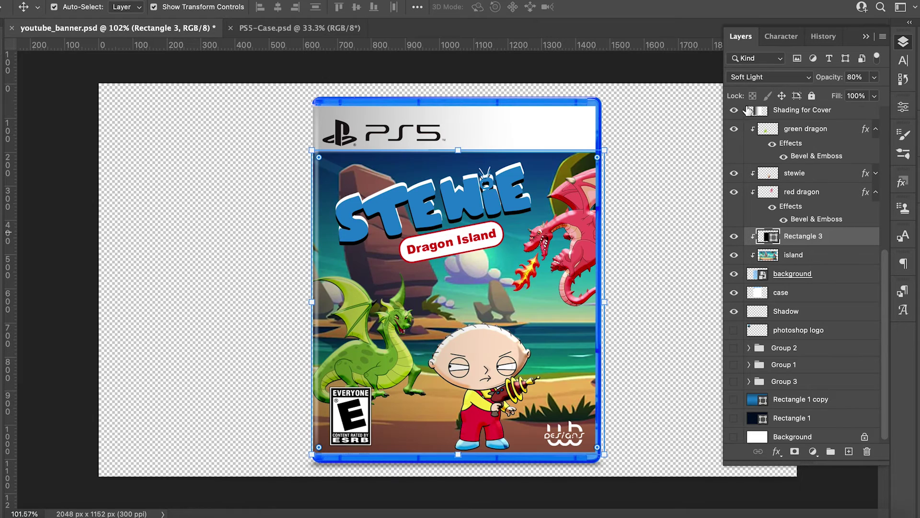
{"action": "left_click", "coordinate": [759, 77]}
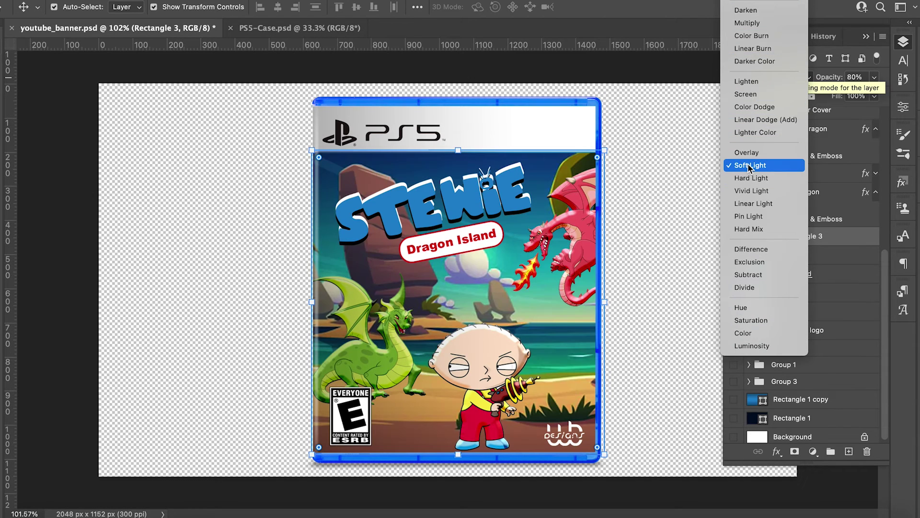
{"action": "left_click", "coordinate": [749, 165]}
{"action": "left_click", "coordinate": [856, 76]}
{"action": "type", "text": "100"}
{"action": "key", "text": "Return"}
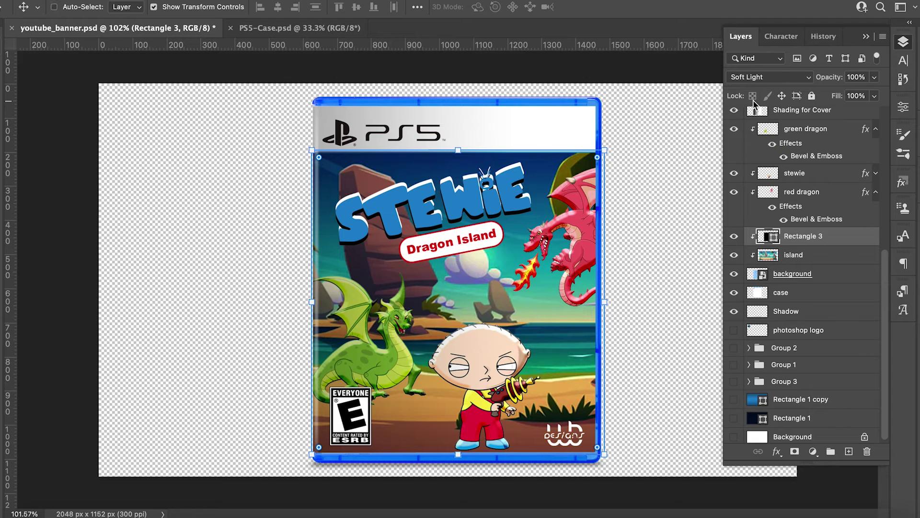
{"action": "key", "text": "8"}
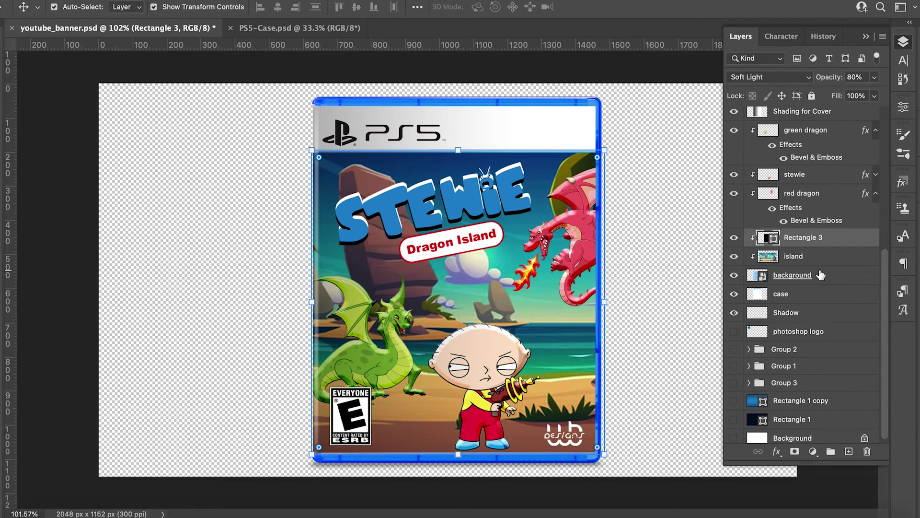
{"action": "scroll", "coordinate": [817, 276], "scroll_direction": "up", "scroll_amount": 5}
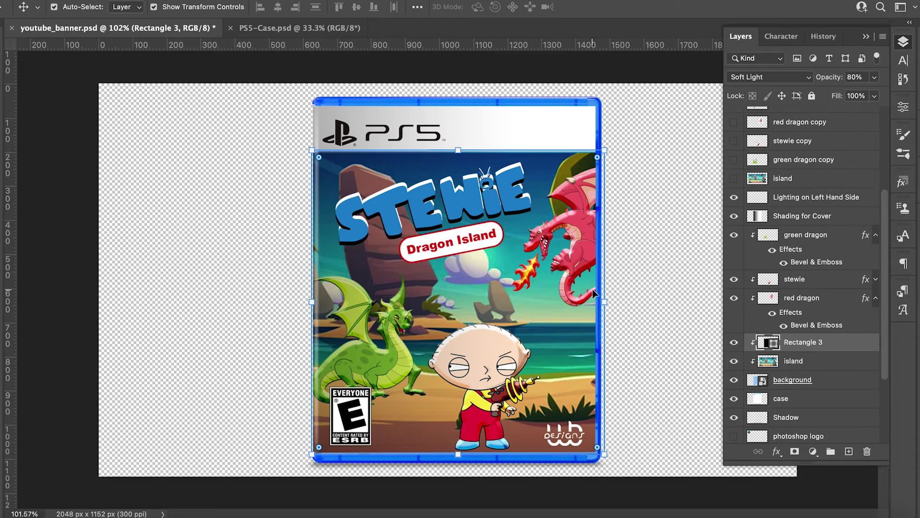
{"action": "scroll", "coordinate": [553, 277], "scroll_direction": "up", "scroll_amount": 2}
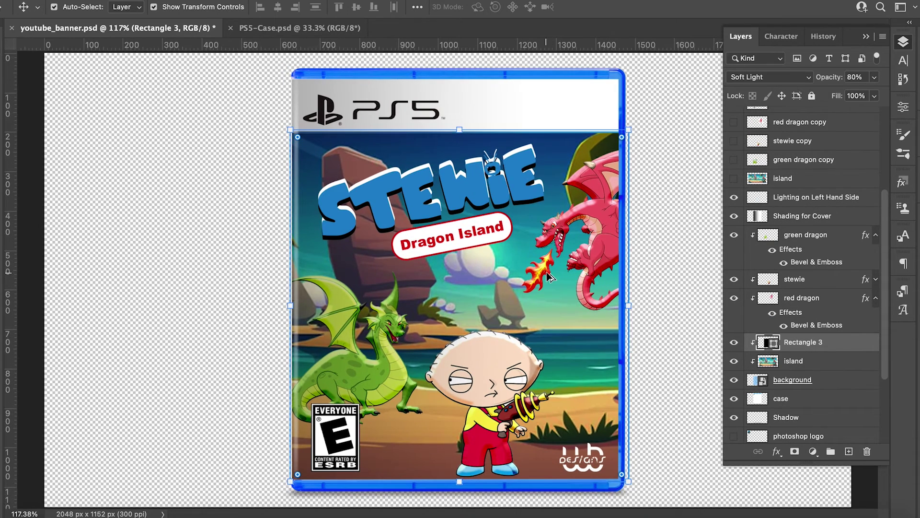
{"action": "scroll", "coordinate": [550, 277], "scroll_direction": "up", "scroll_amount": 1}
{"action": "scroll", "coordinate": [547, 275], "scroll_direction": "up", "scroll_amount": 1}
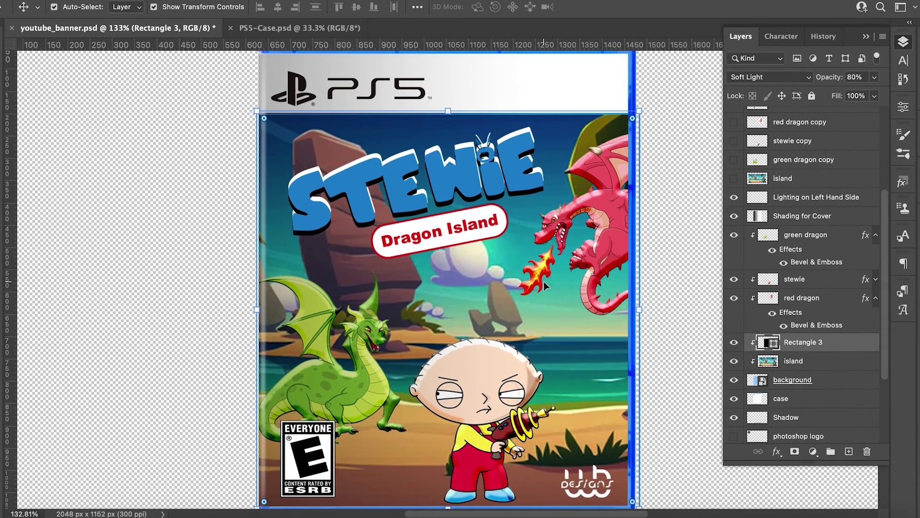
{"action": "left_click", "coordinate": [875, 234]}
{"action": "left_click", "coordinate": [874, 234]}
{"action": "left_click", "coordinate": [773, 250]}
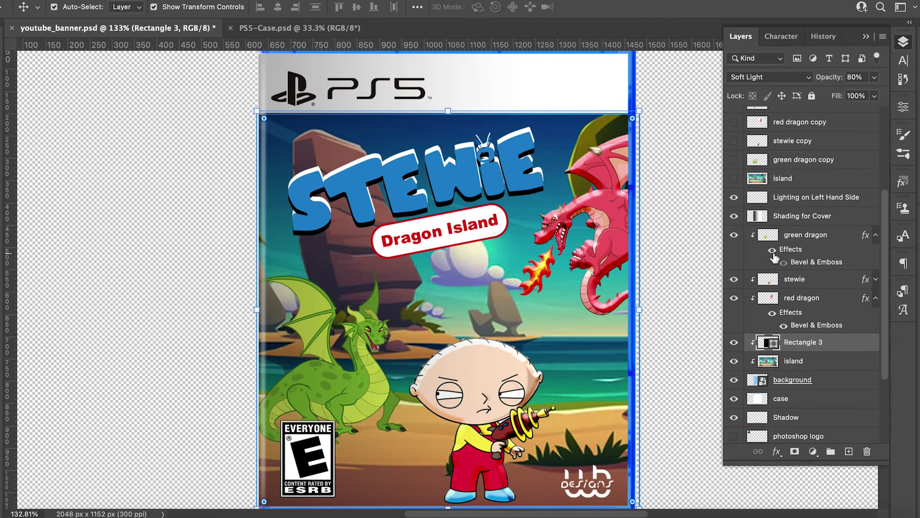
{"action": "left_click", "coordinate": [772, 251]}
{"action": "left_click", "coordinate": [773, 253]}
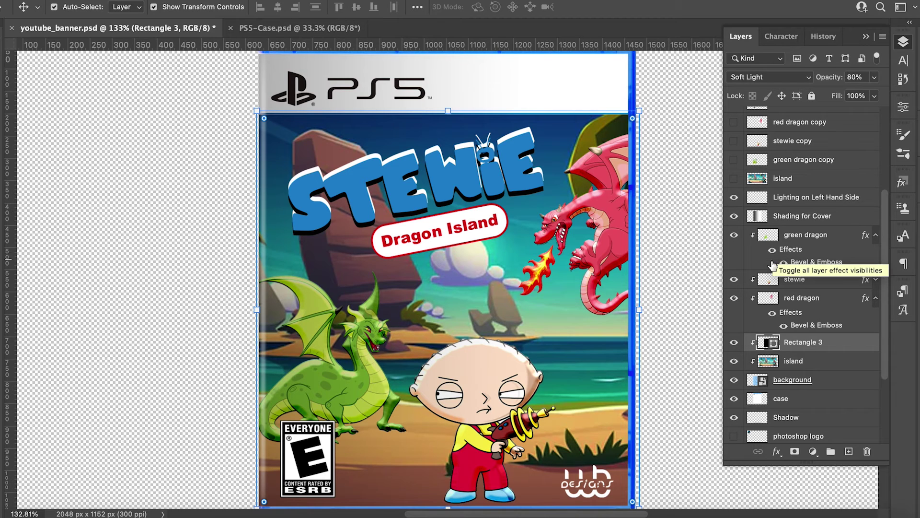
{"action": "left_click", "coordinate": [772, 313]}
{"action": "left_click", "coordinate": [772, 314]}
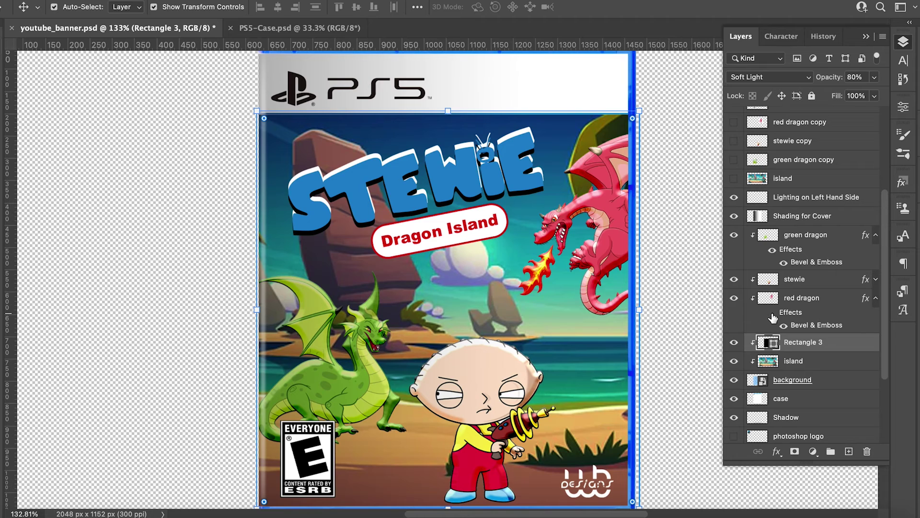